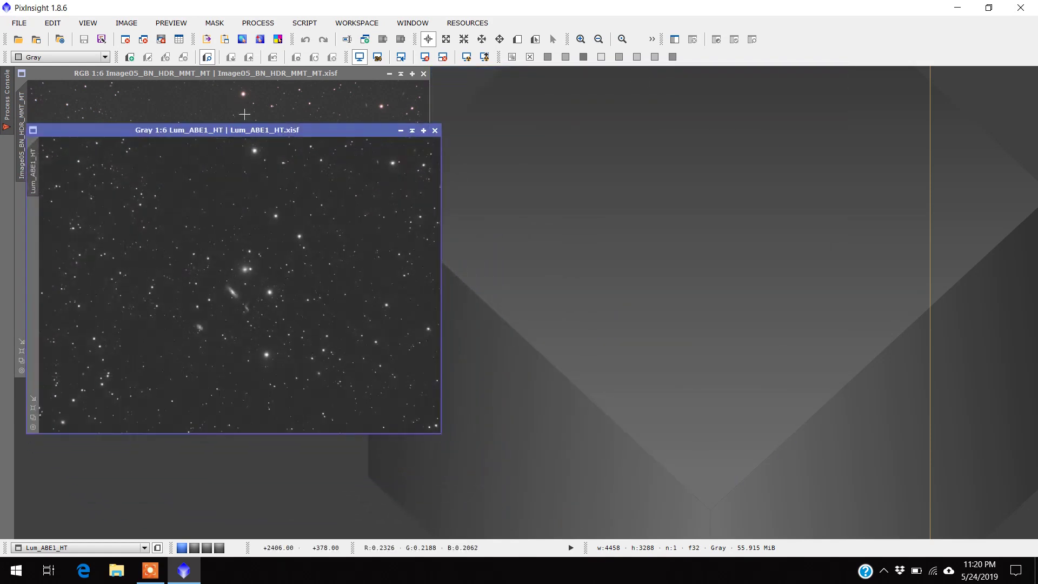
Step: Arrange the Lum_ABE1_HT and Image05_BN_HDR_MMT_MT windows so their backgrounds can be compared
mouse_move(272, 75)
left_mouse_down()
mouse_move(280, 156)
mouse_move(272, 79)
left_mouse_up()
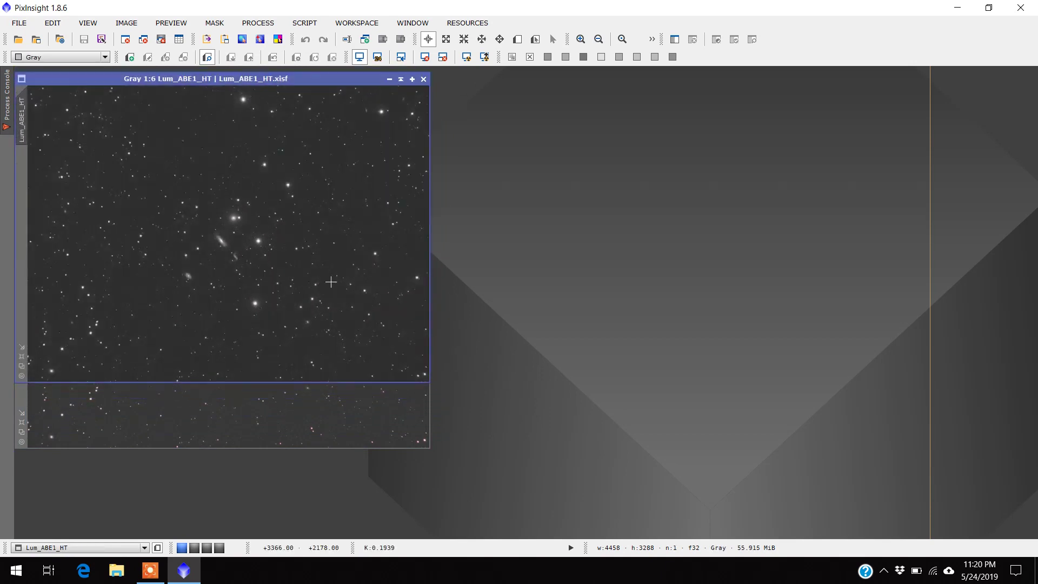
left_click(324, 417)
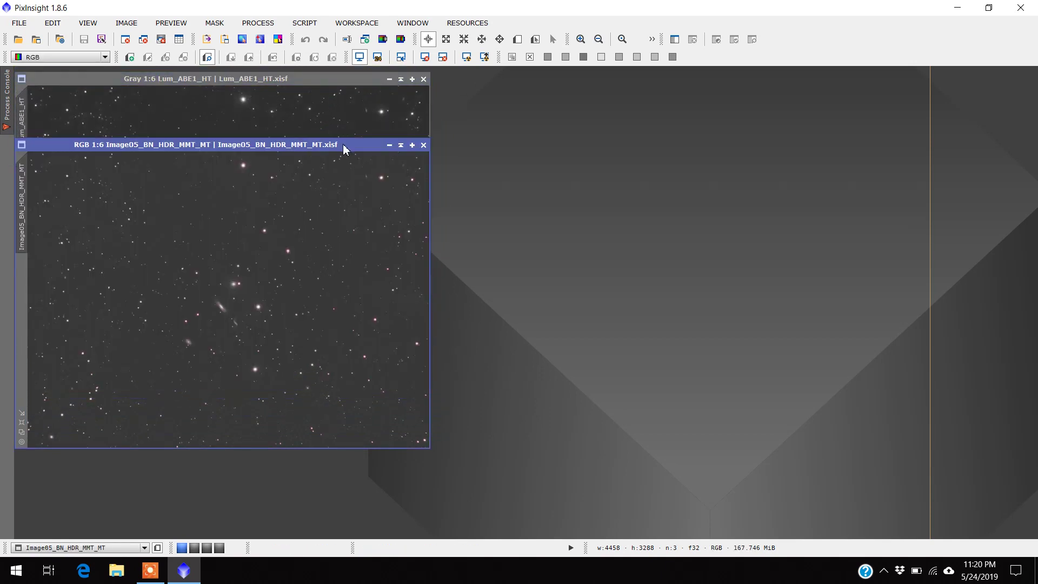
left_click_drag(342, 144, 354, 158)
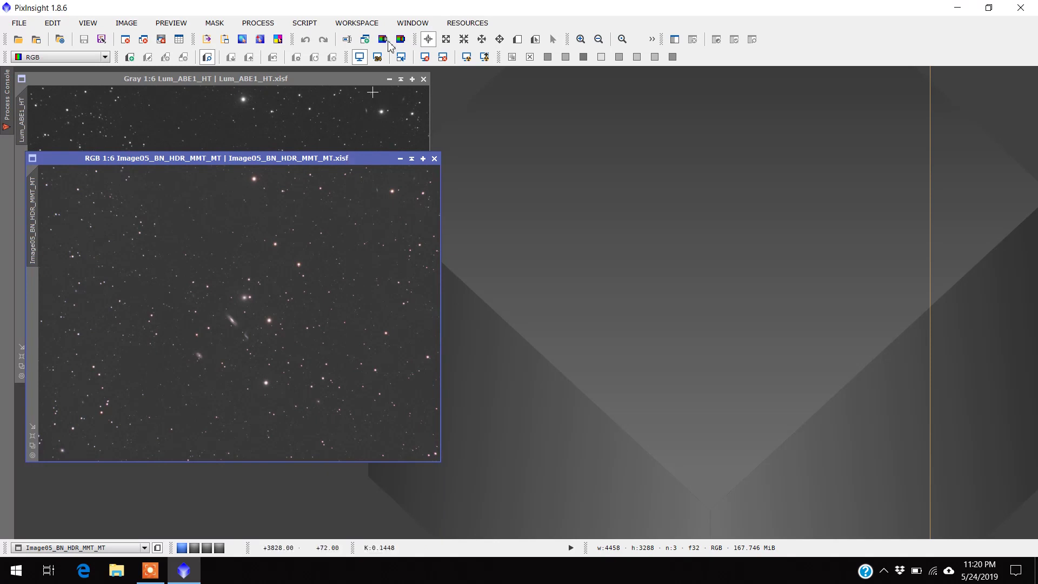
Step: Extract the lightness component of Image05_BN_HDR_MMT_MT and place the new grayscale image in the free workspace area beside it
left_click(382, 40)
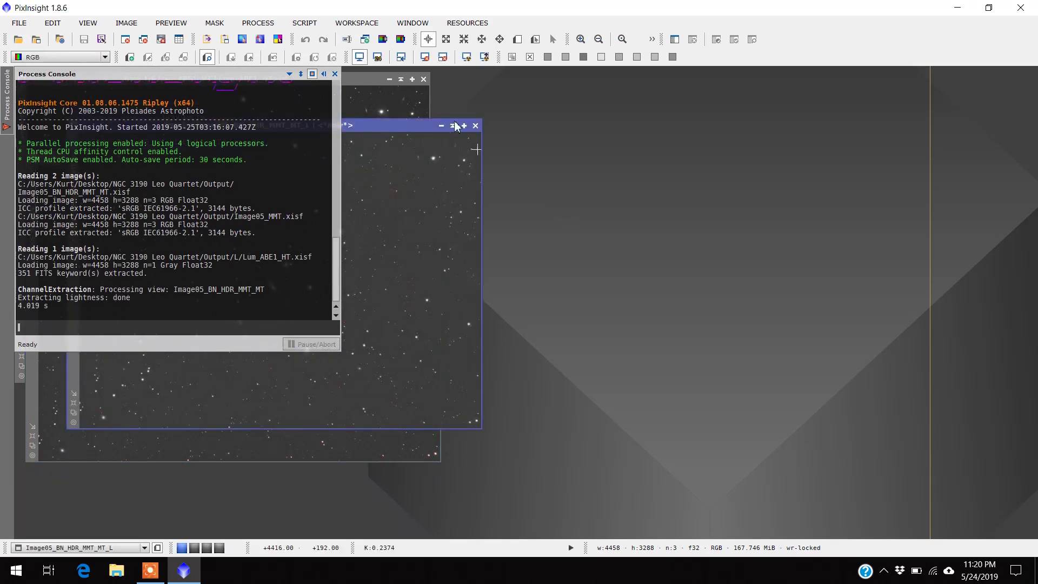
left_click(335, 73)
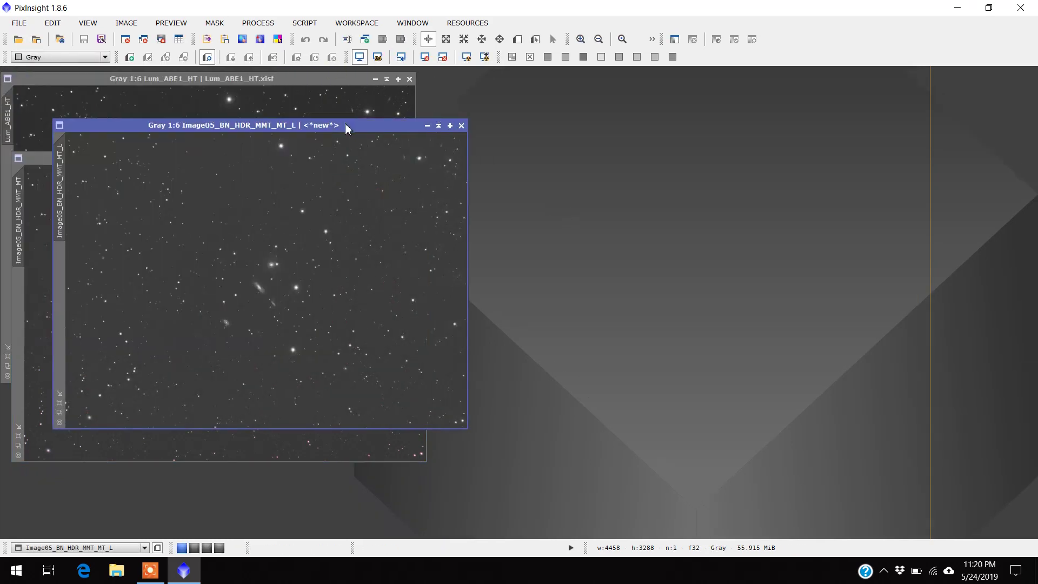
left_click_drag(347, 126, 783, 122)
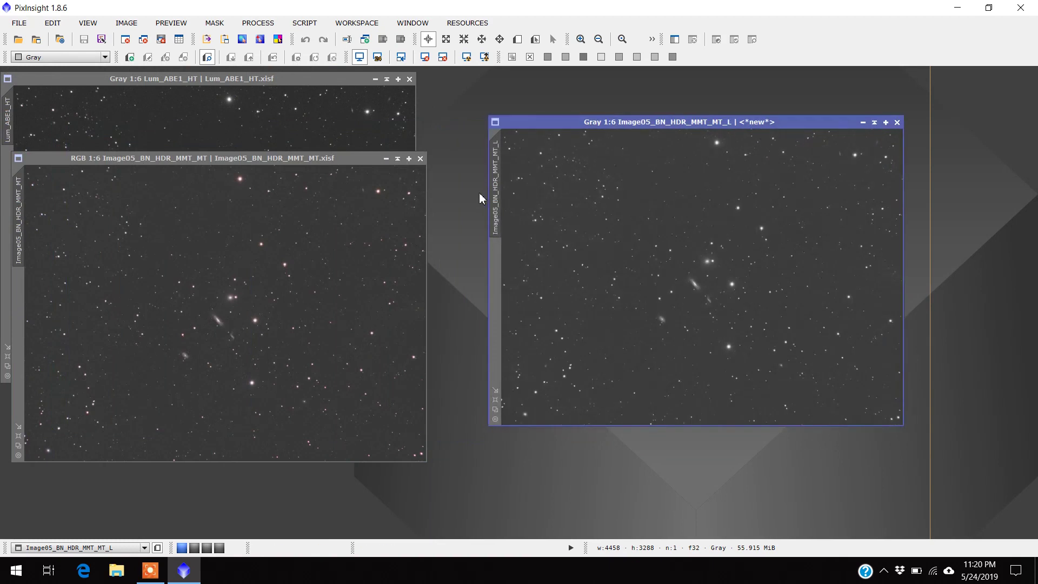
Step: Mask the RGB image with the extracted lightness image, inverted and with its overlay hidden, and minimize the lightness image
left_click_drag(501, 194, 19, 294)
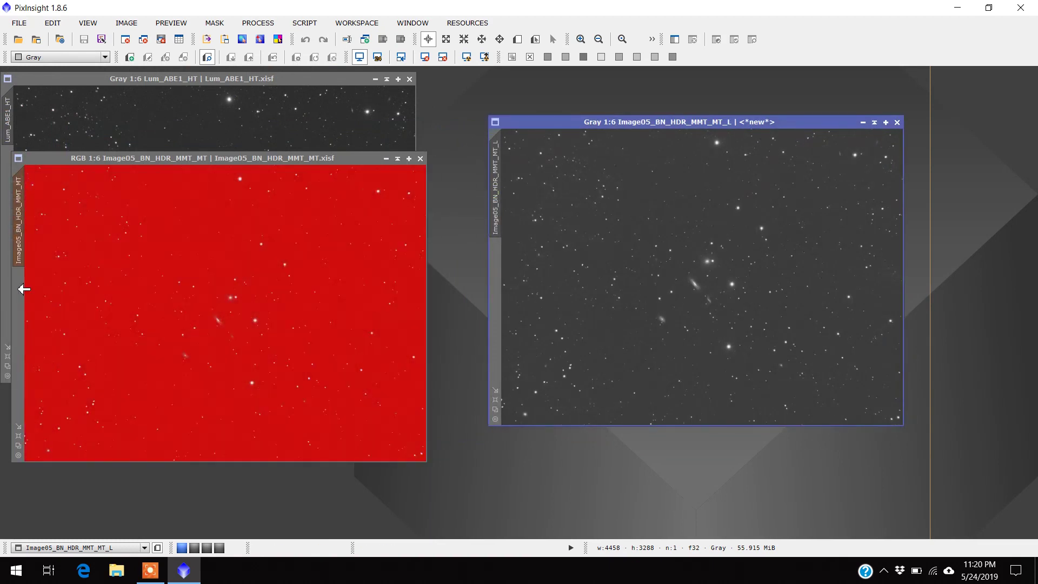
left_click(863, 123)
left_click_drag(768, 278, 957, 96)
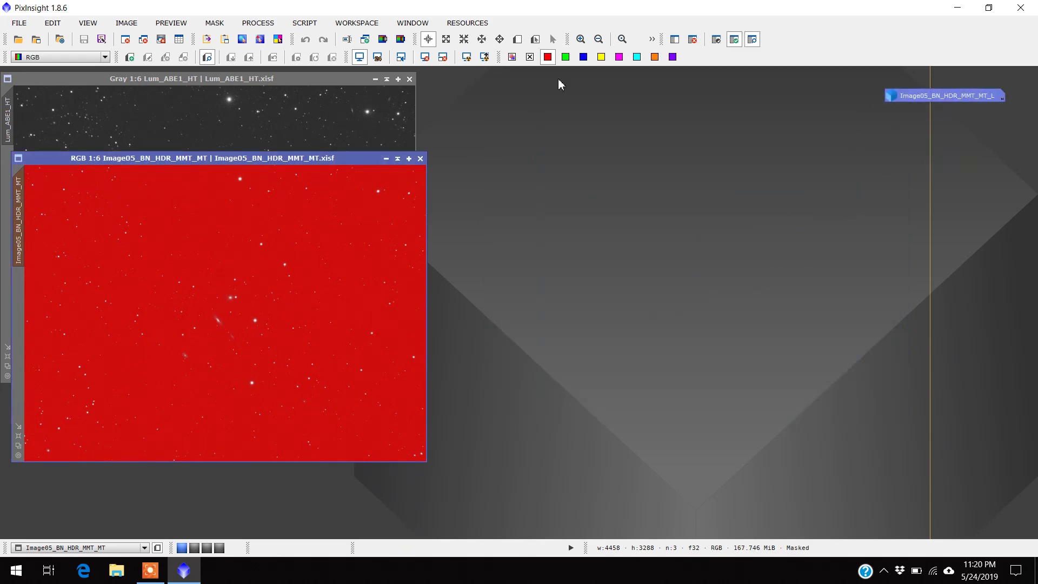
left_click(717, 39)
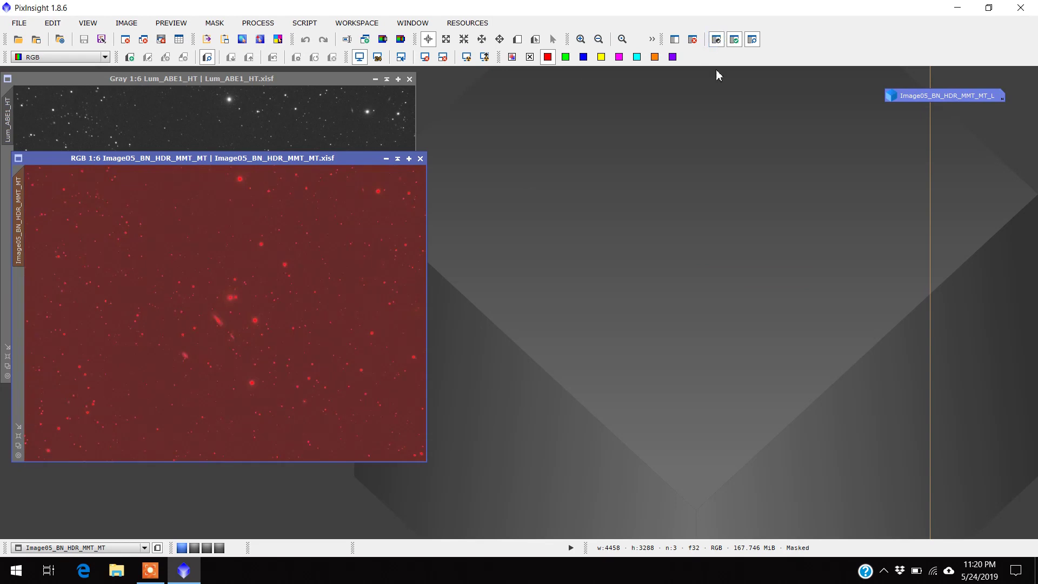
left_click(752, 40)
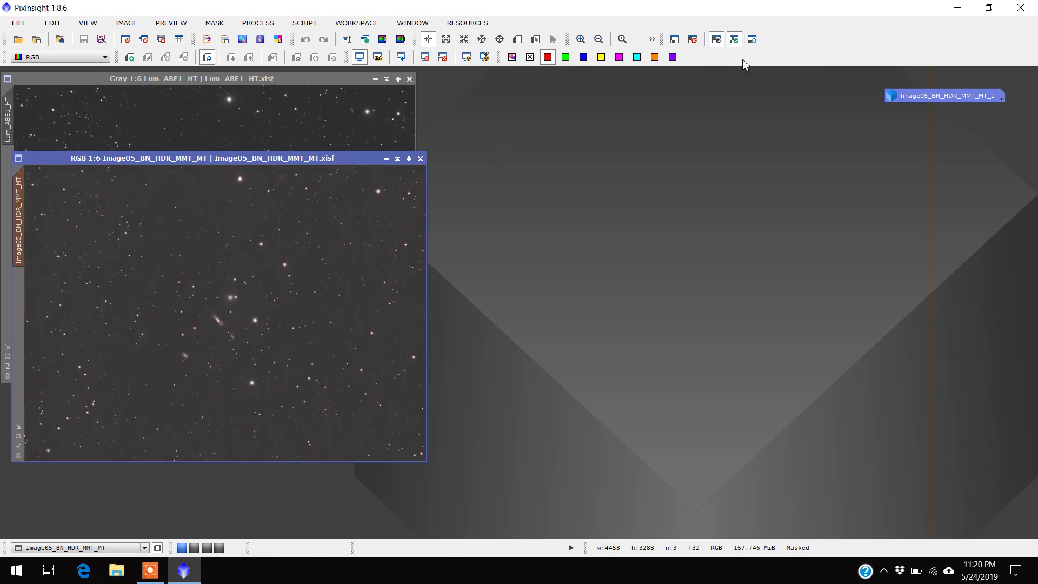
Step: Open CurvesTransformation with an enlarged real-time preview of the RGB image, moved clear of the Lum_ABE1_HT window's title
left_click(258, 25)
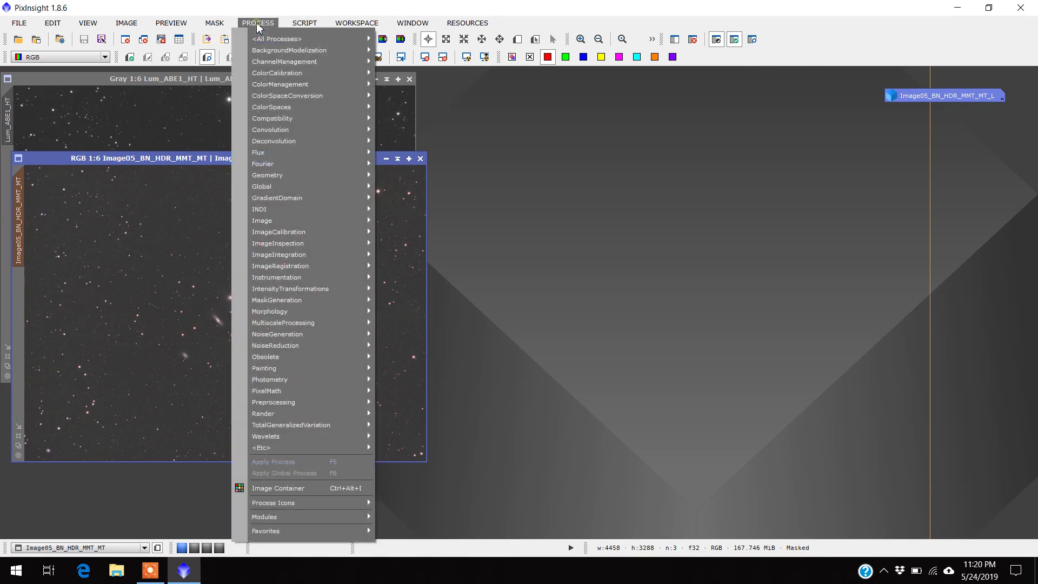
mouse_move(284, 296)
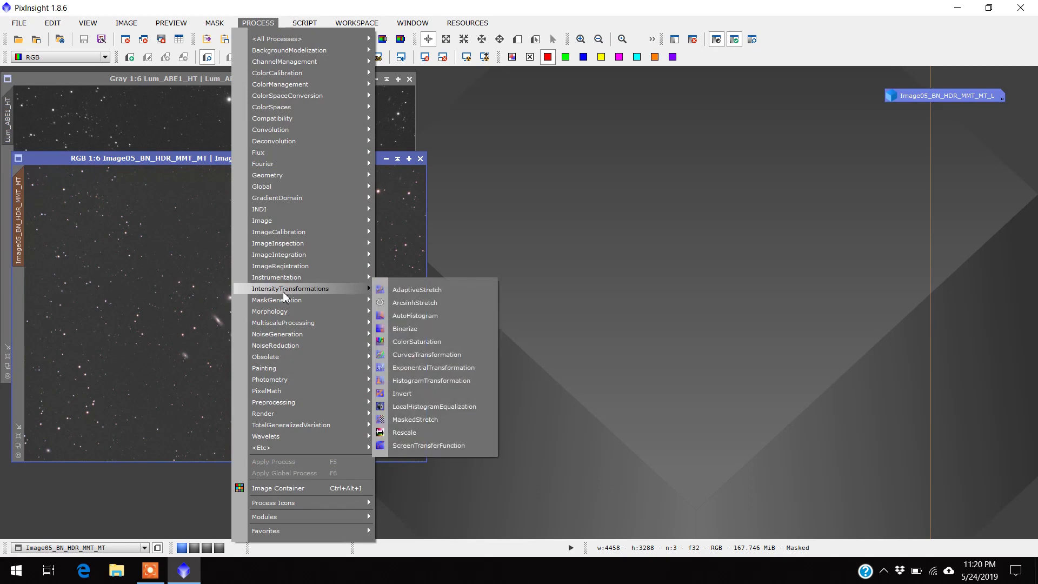
left_click(412, 355)
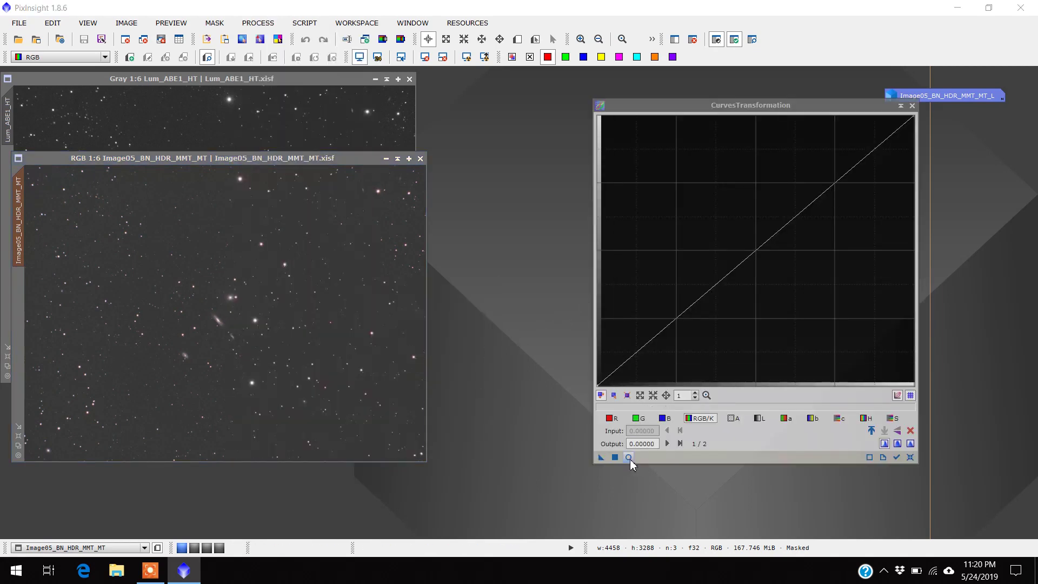
left_click(629, 457)
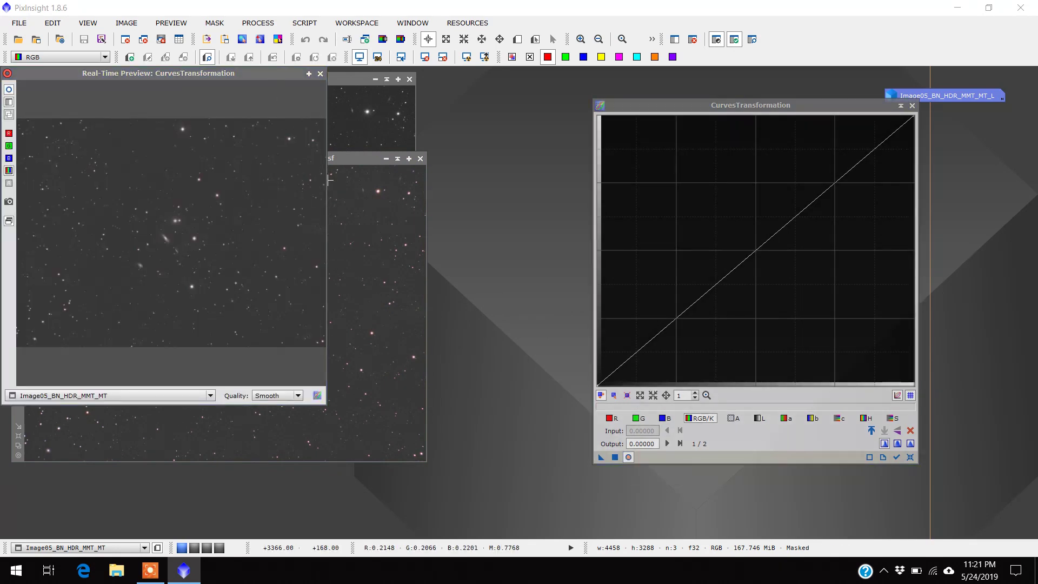
left_click_drag(326, 182, 469, 177)
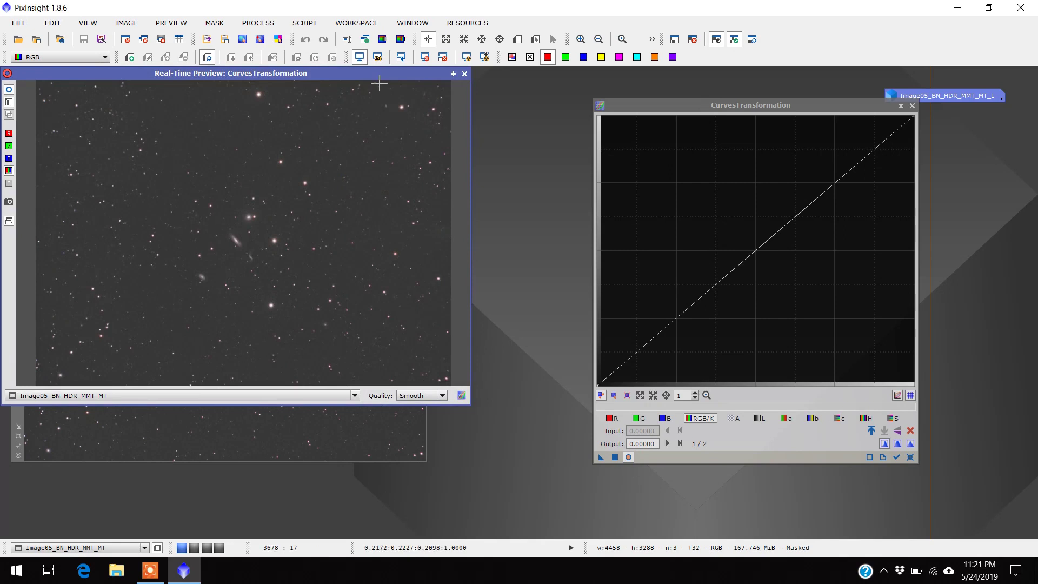
left_click_drag(376, 82, 388, 168)
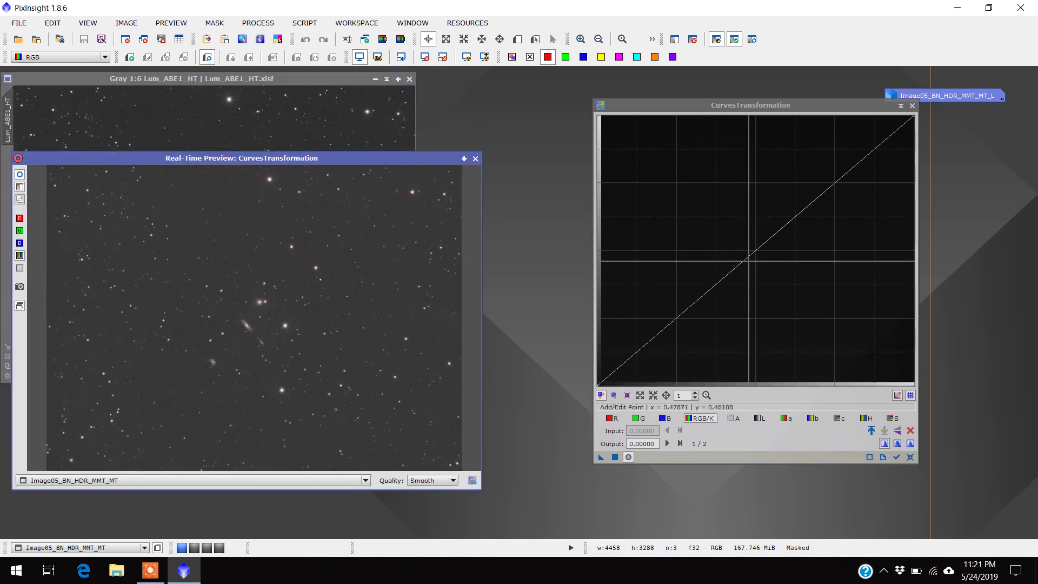
Step: Darken the background with an RGB/K curve point at input 0.27087, output 0.21557, and compare the preview with the original images
left_click(680, 326)
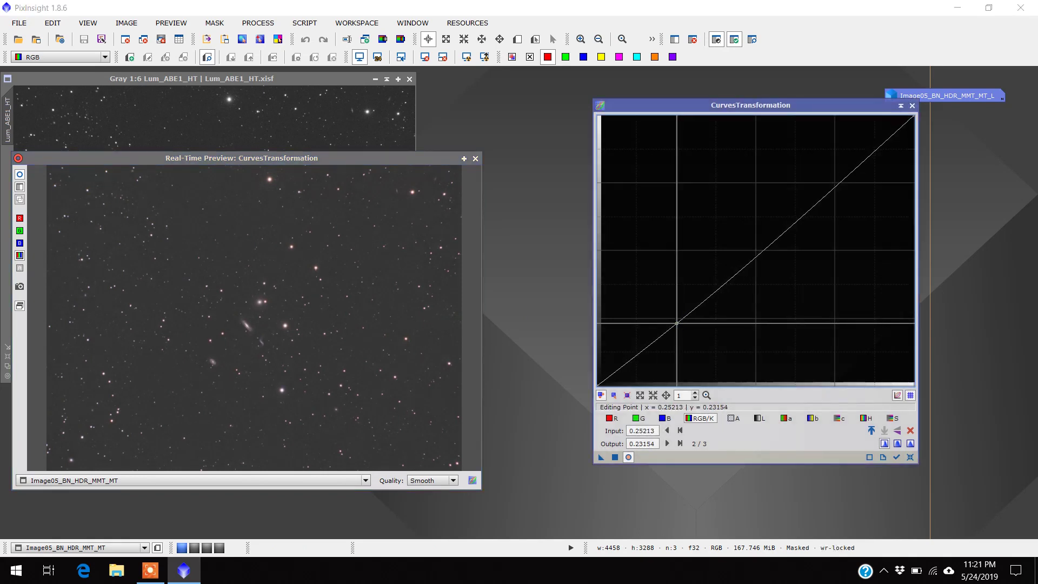
left_click_drag(681, 326, 683, 328)
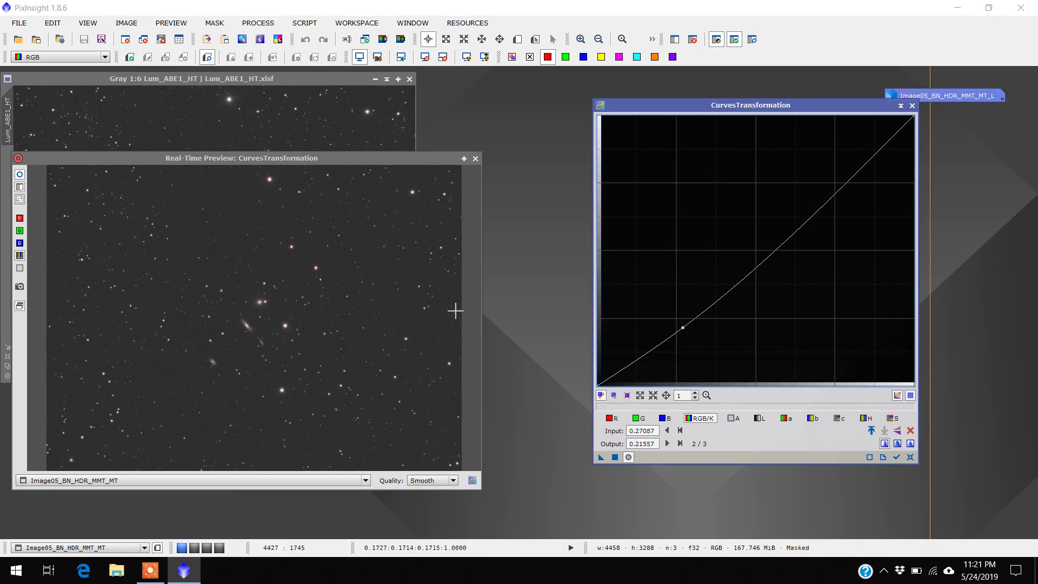
left_click_drag(400, 162, 424, 176)
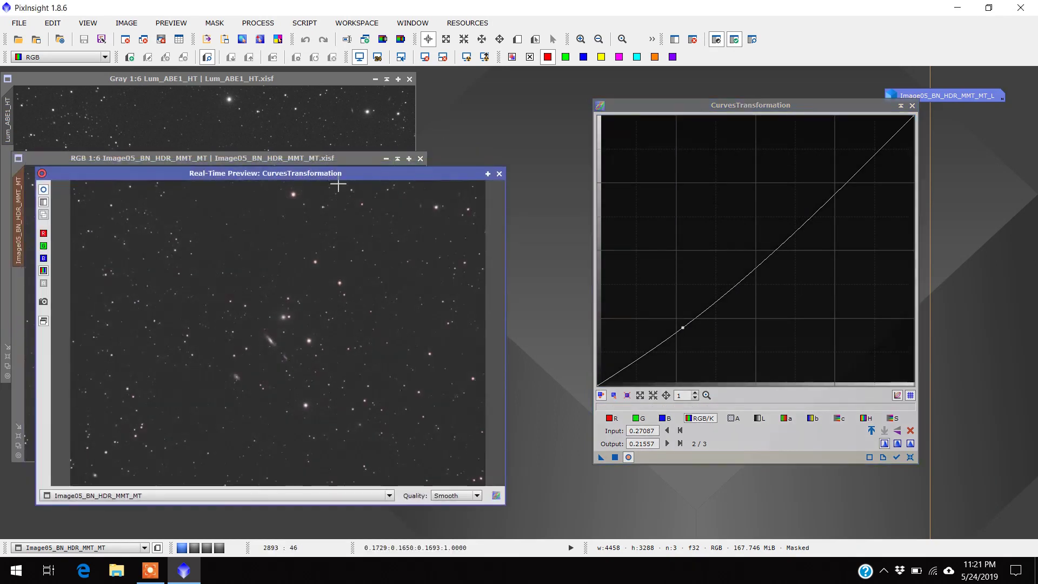
left_click_drag(354, 173, 372, 182)
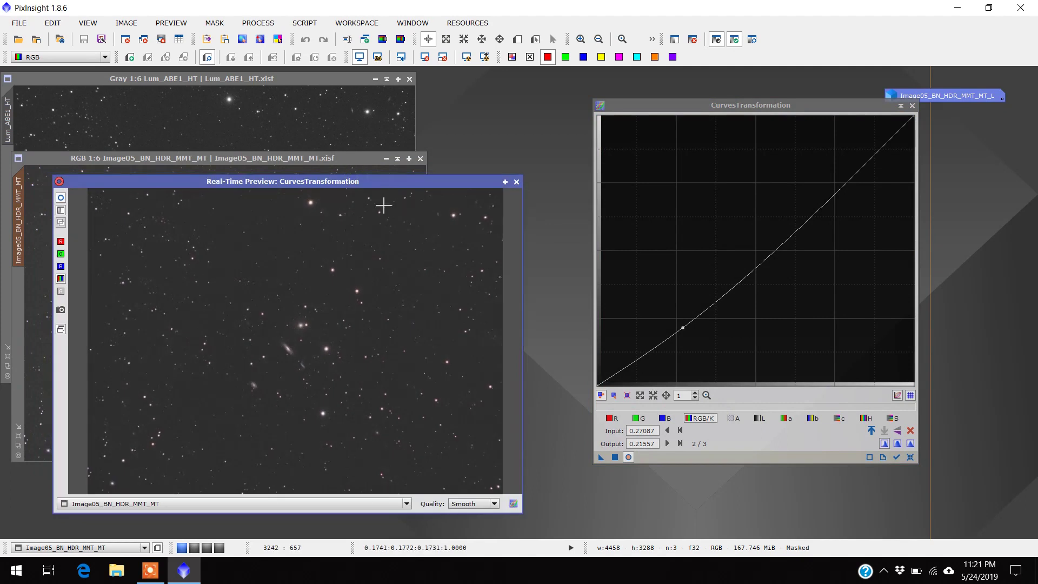
left_click_drag(378, 182, 390, 222)
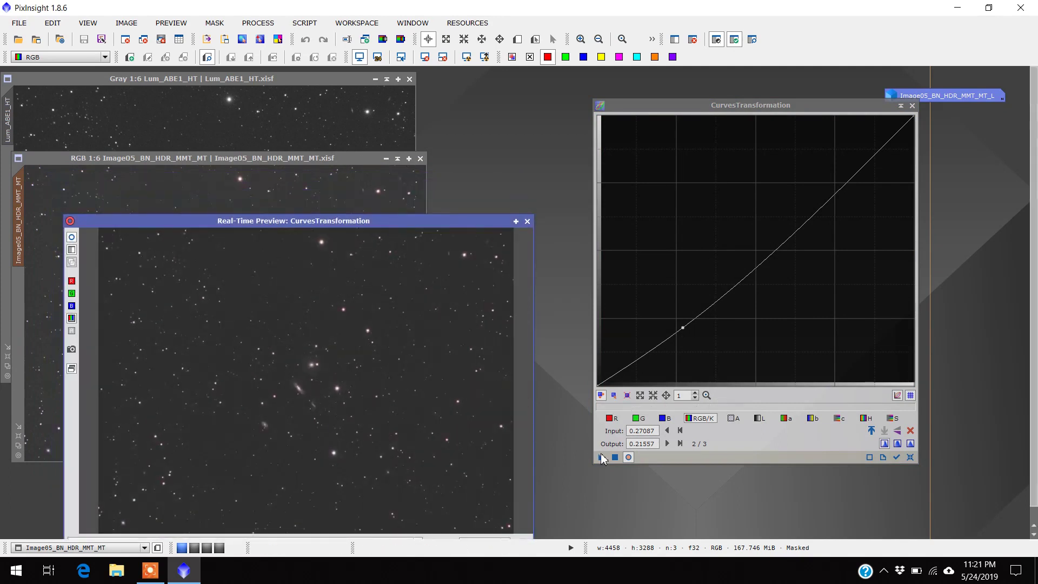
Step: Apply the curves adjustment to Image05_BN_HDR_MMT_MT, then close the real-time preview and collapse CurvesTransformation out of the way
left_click_drag(601, 459, 331, 200)
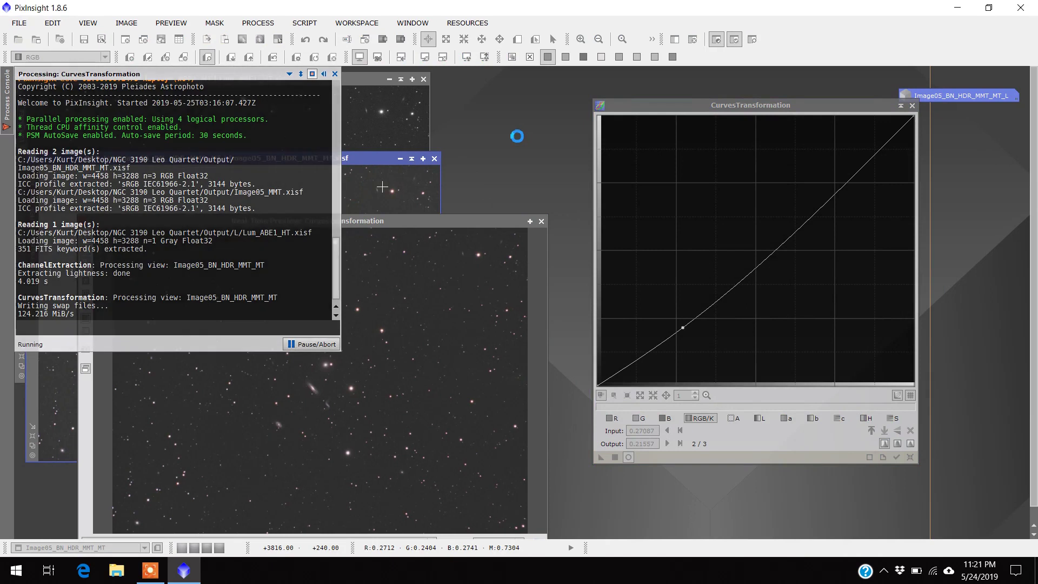
left_click(332, 73)
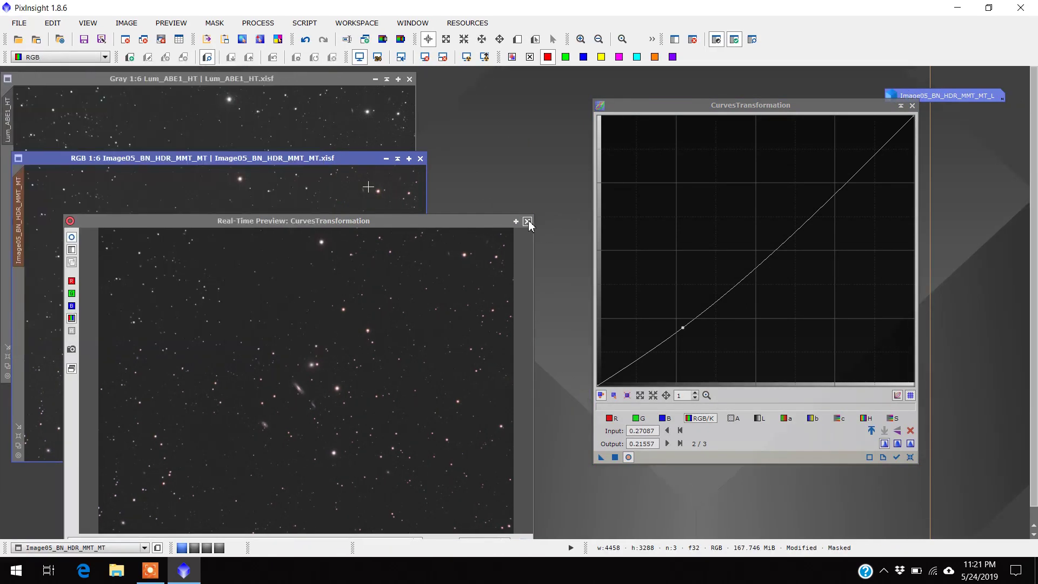
left_click(528, 221)
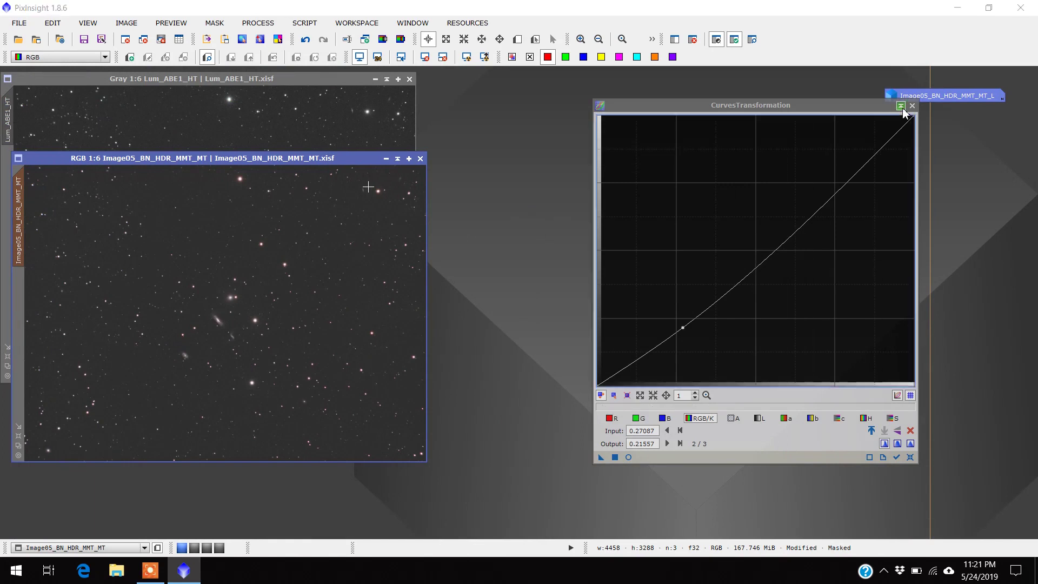
left_click(900, 106)
left_click_drag(766, 280, 943, 265)
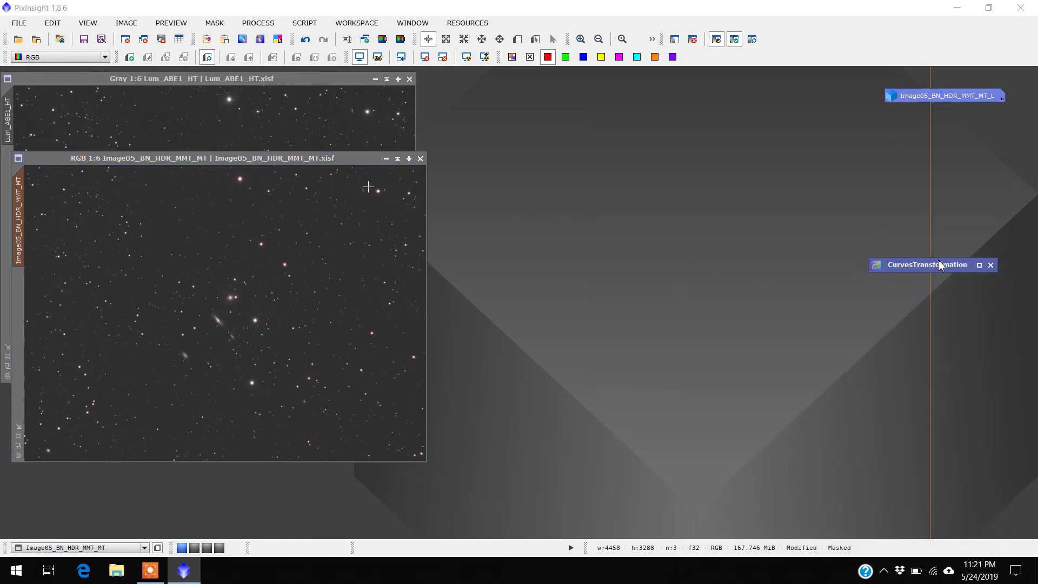
Step: Place the RGB image beside the luminance image for comparison and remove its mask
left_click_drag(312, 160, 721, 88)
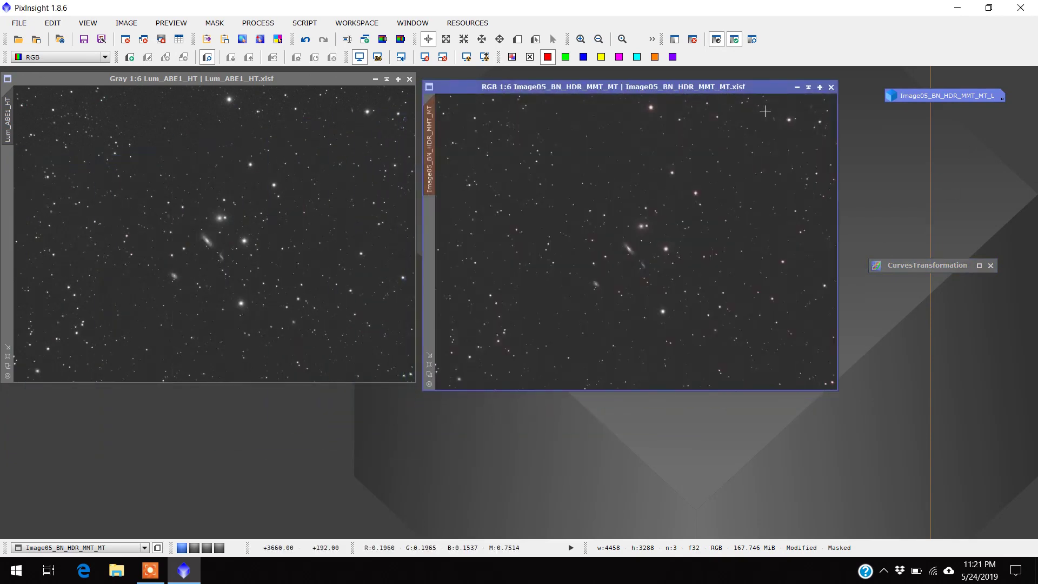
left_click(693, 39)
left_click_drag(564, 87, 562, 83)
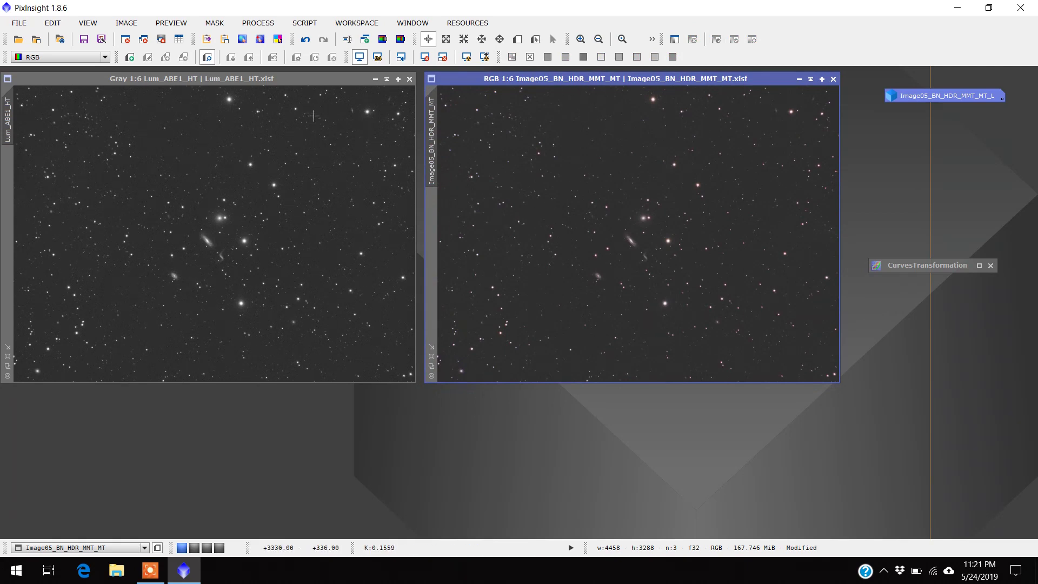
Step: Minimize Lum_ABE1_HT below the lightness image icon and move the collapsed CurvesTransformation window lower in the workspace
left_click(375, 80)
left_click_drag(242, 234, 926, 156)
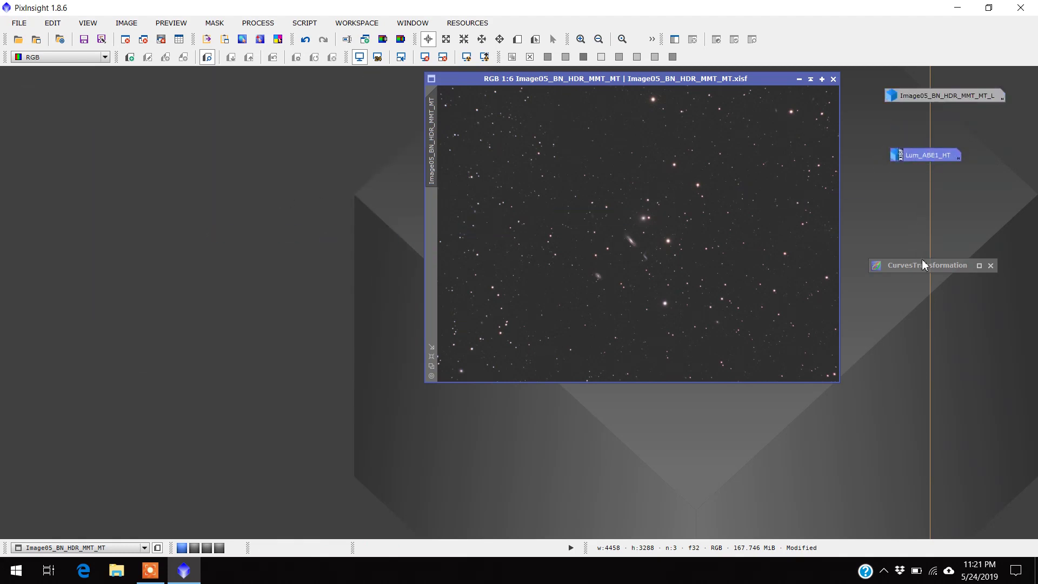
left_click_drag(929, 265, 955, 367)
Step: Move the RGB image into the cleared space and split it into separate R, G and B channel images
left_click_drag(755, 88, 330, 91)
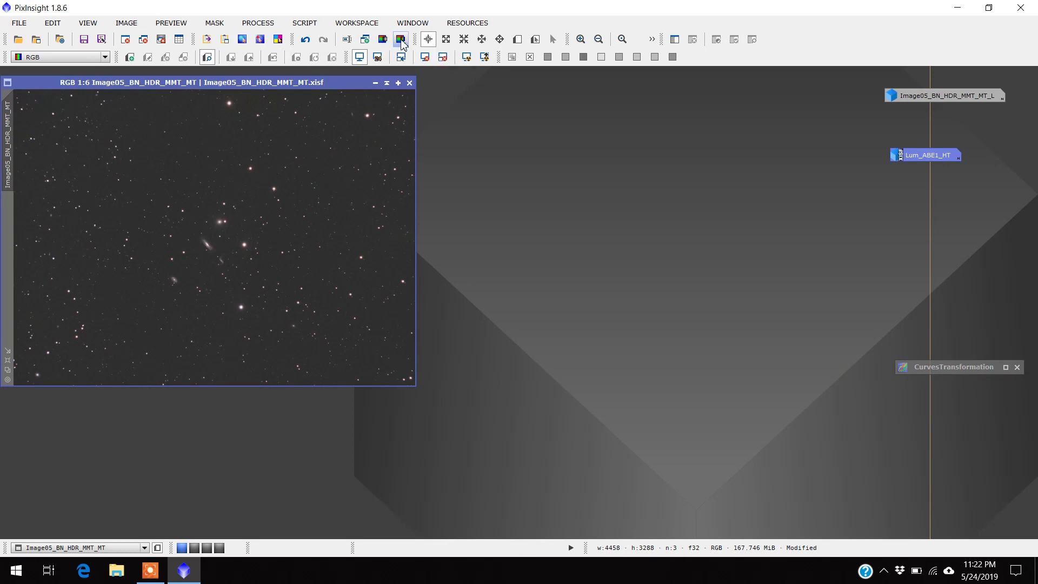
left_click(401, 40)
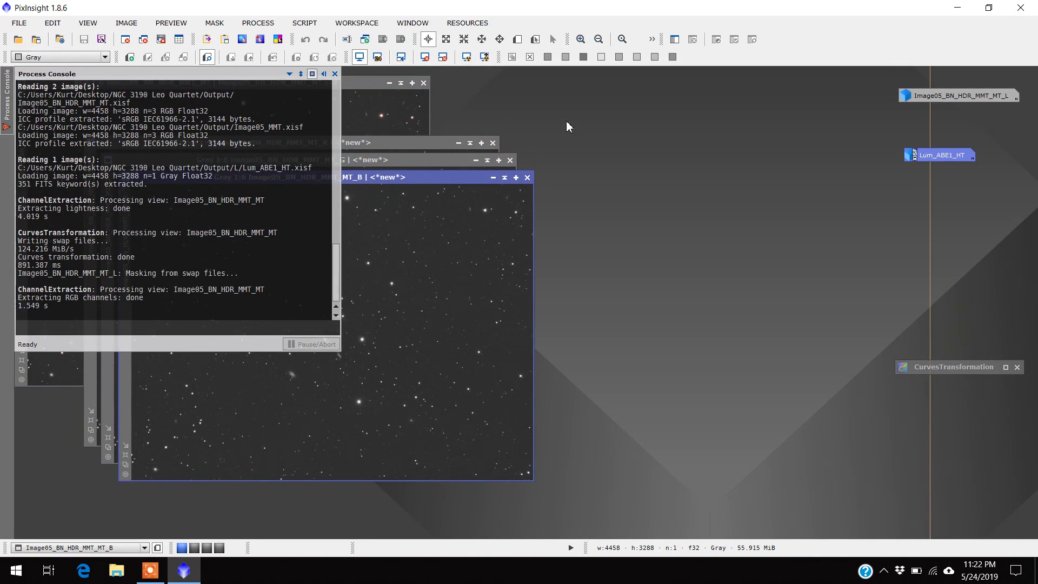
left_click(335, 73)
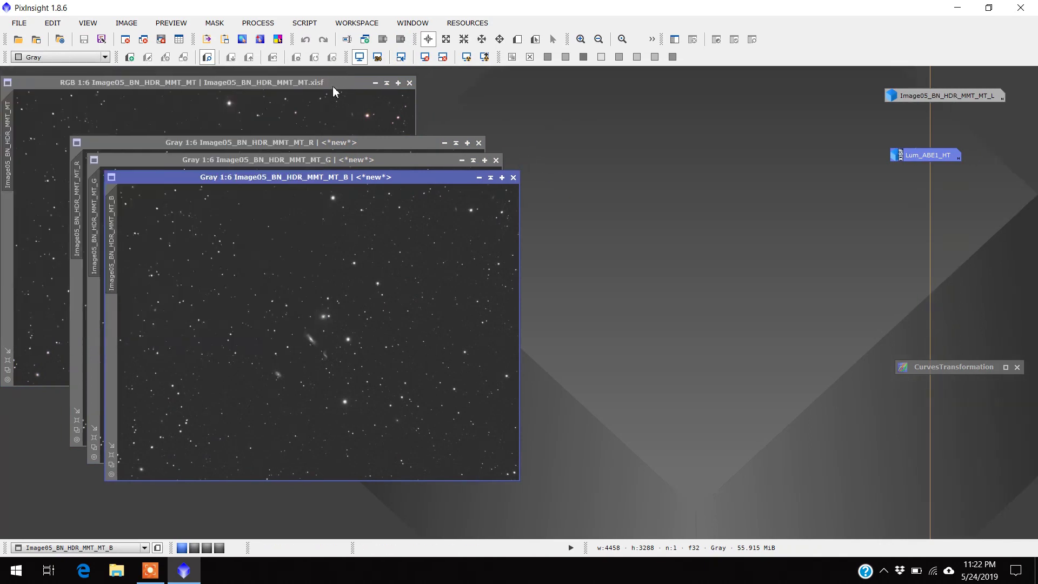
Step: Minimize the three channel images and the RGB image, and stack their icons beneath the Lum_ABE1_HT icon
left_click(479, 178)
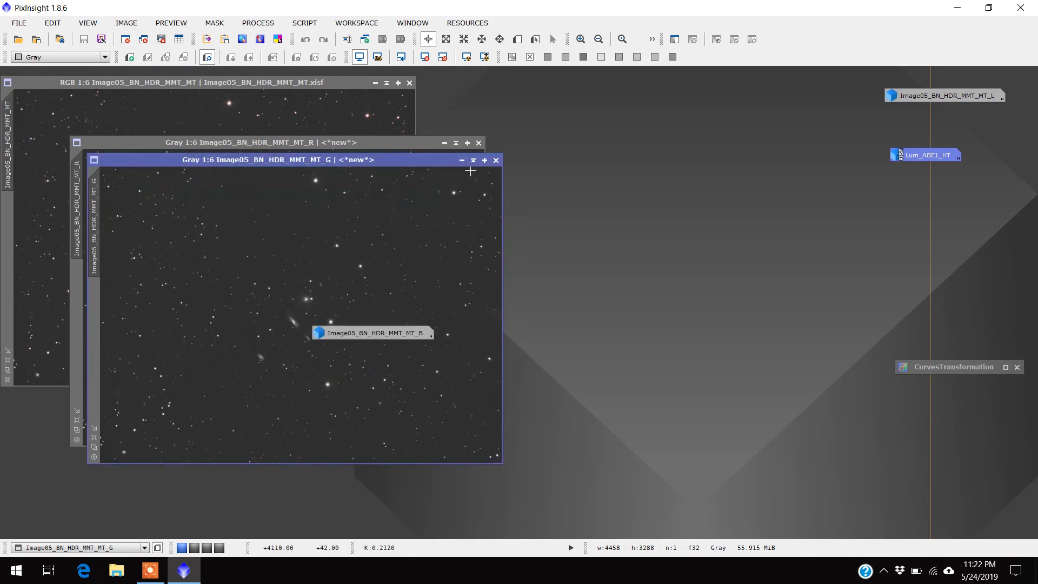
left_click(462, 160)
left_click(445, 144)
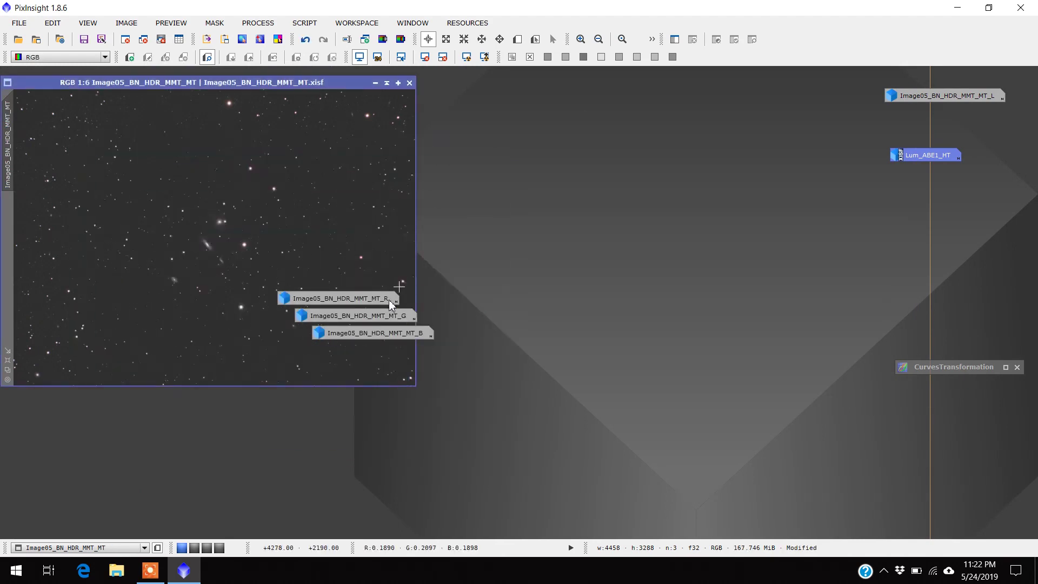
left_click_drag(353, 305, 968, 214)
left_click_drag(377, 317, 972, 230)
left_click_drag(416, 339, 994, 253)
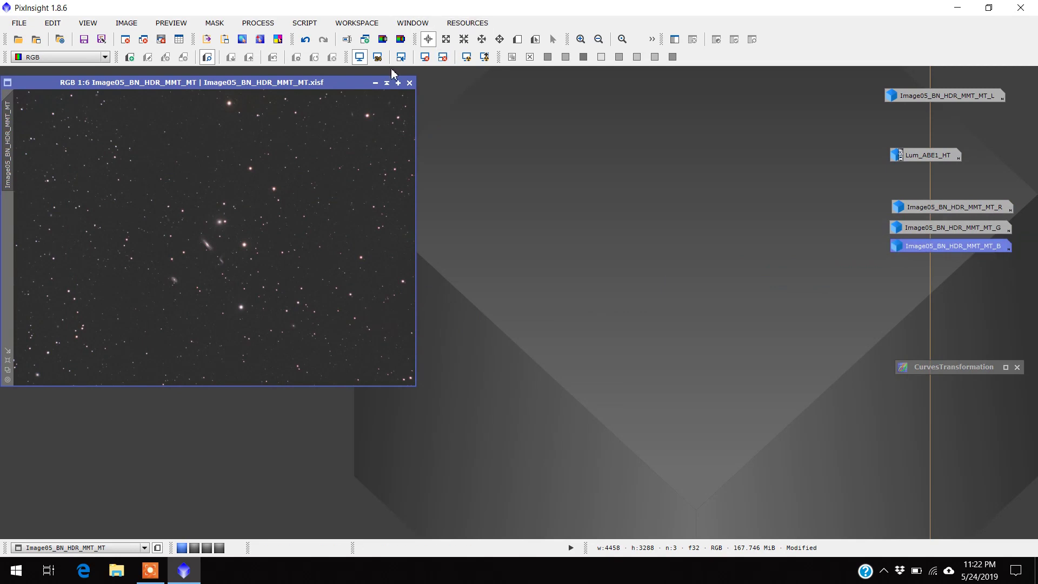
left_click(375, 83)
left_click_drag(250, 239, 937, 193)
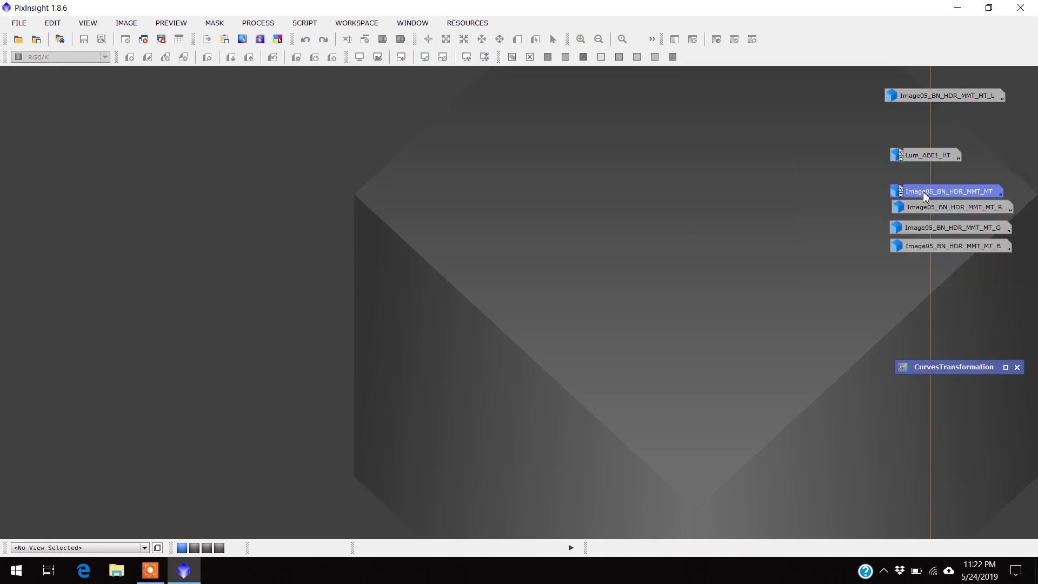
Step: Open the LRGBCombination process and assign Lum_ABE1_HT as its lightness source image
mouse_move(926, 195)
left_click(256, 23)
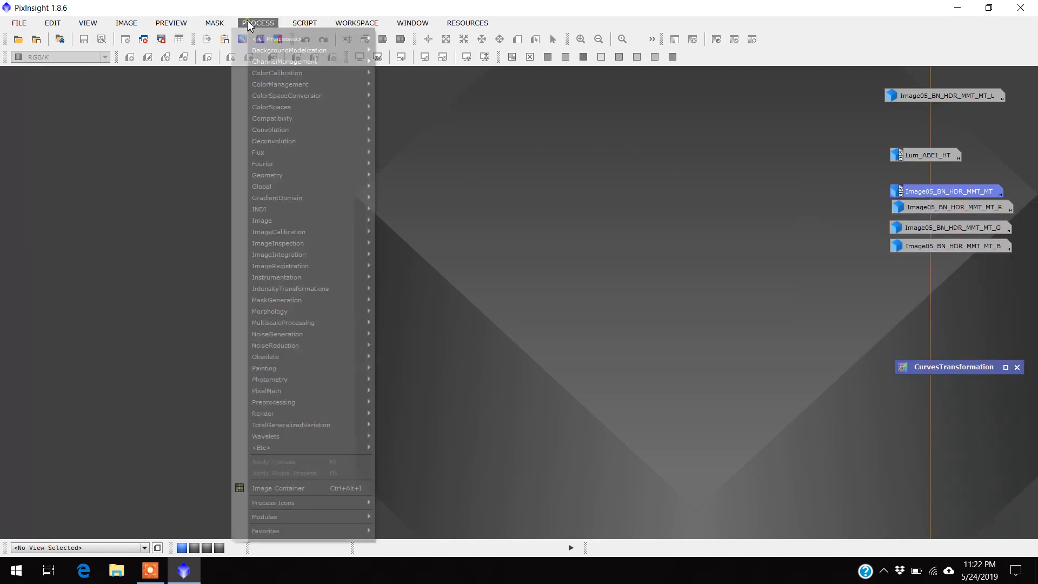
mouse_move(265, 43)
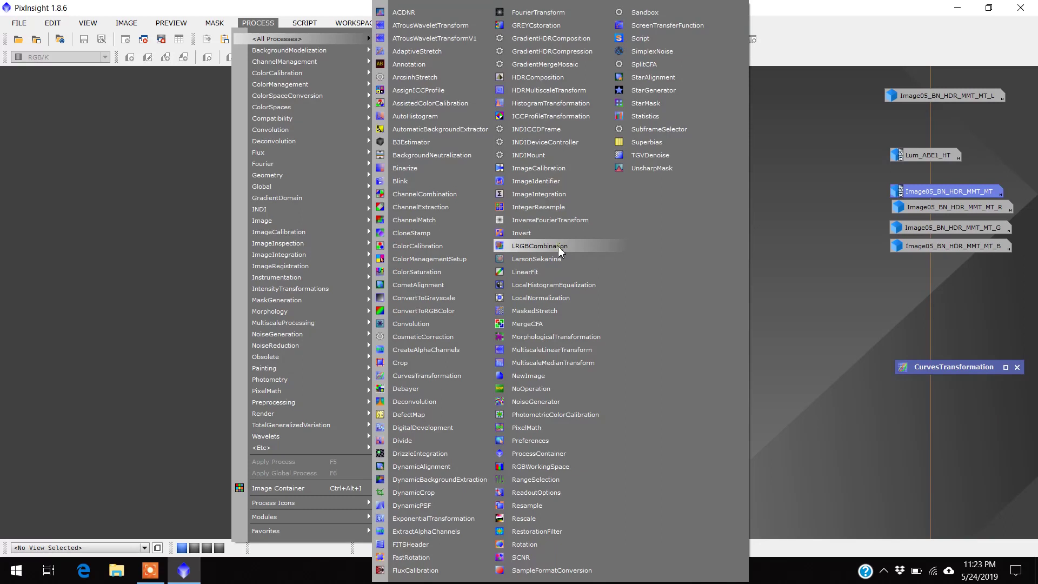
left_click(539, 246)
left_click_drag(842, 304, 658, 123)
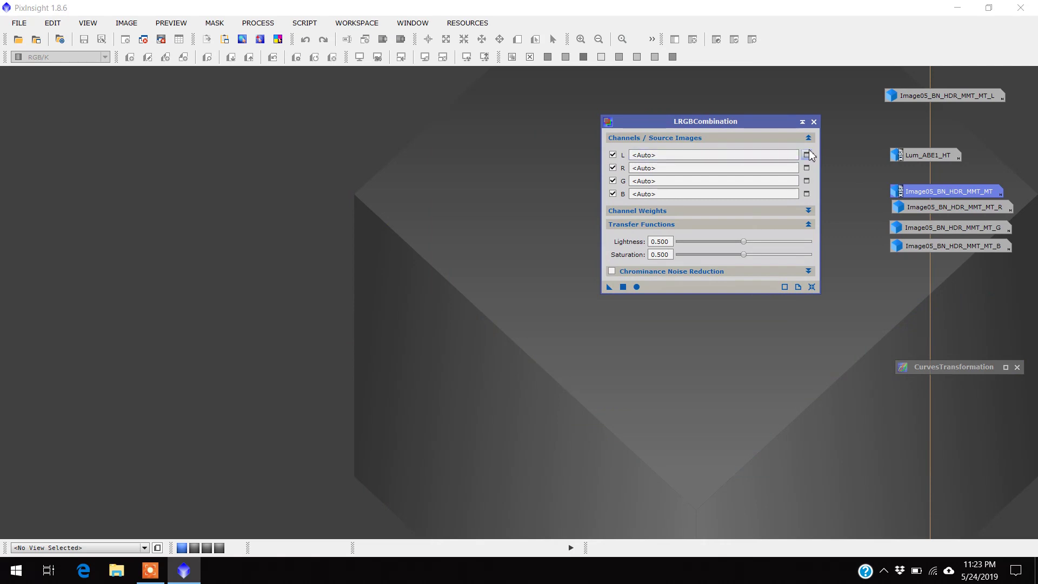
left_click(806, 155)
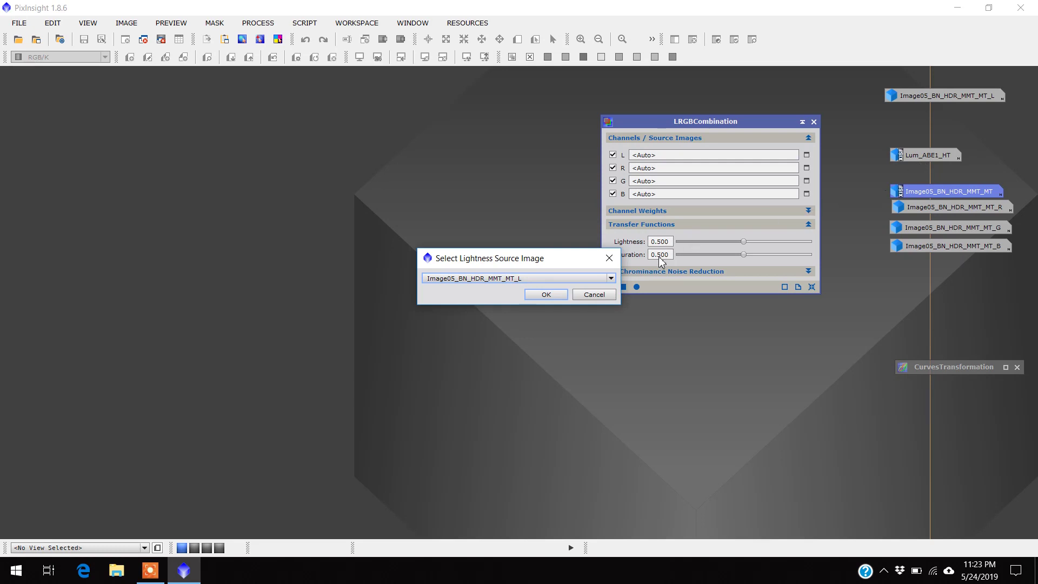
left_click(611, 278)
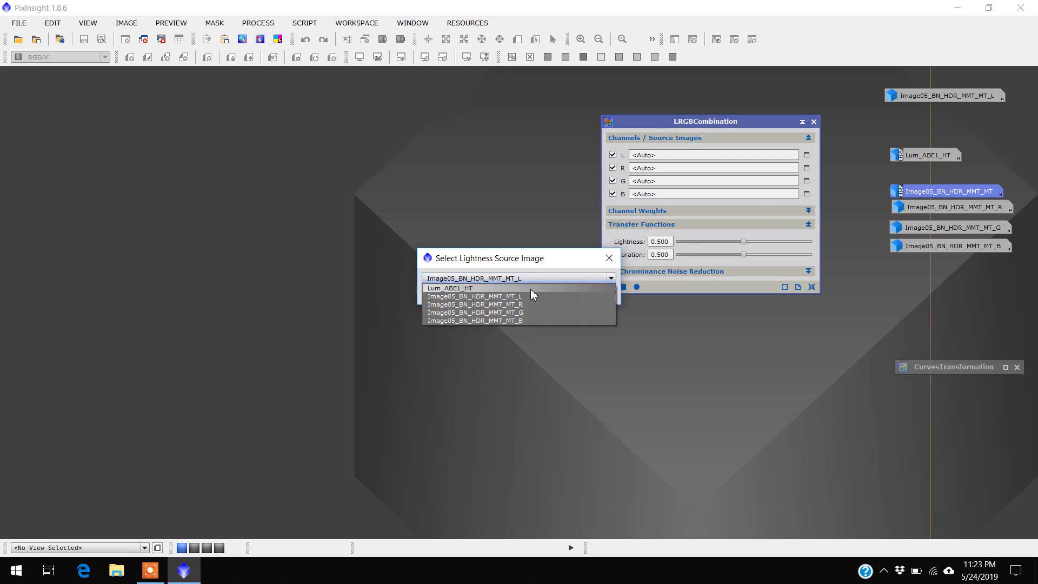
left_click(464, 288)
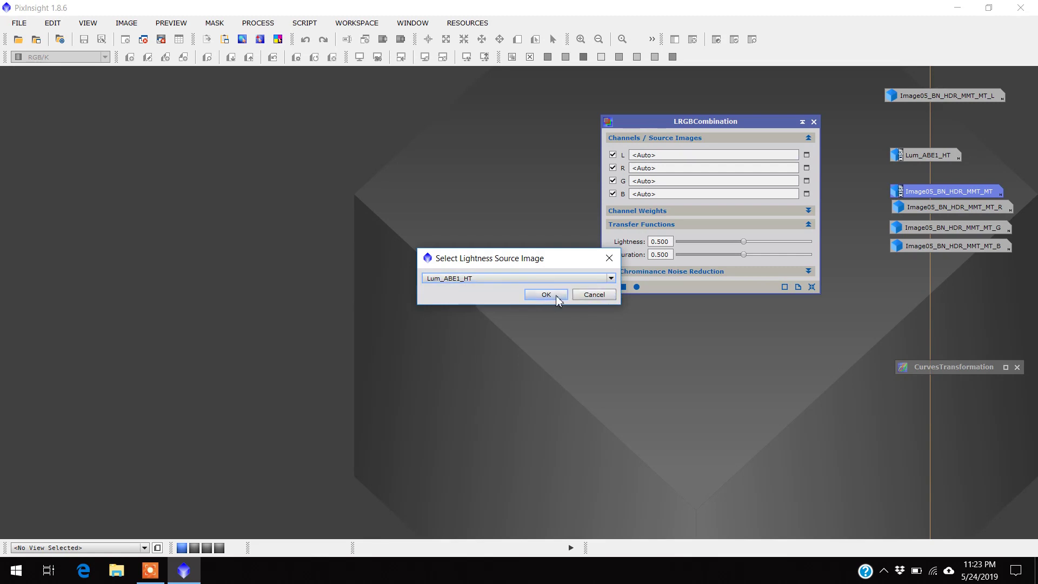
left_click(556, 297)
Step: Assign the _R, _G and _B images extracted from Image05_BN_HDR_MMT_MT as the red, green and blue sources
left_click(806, 169)
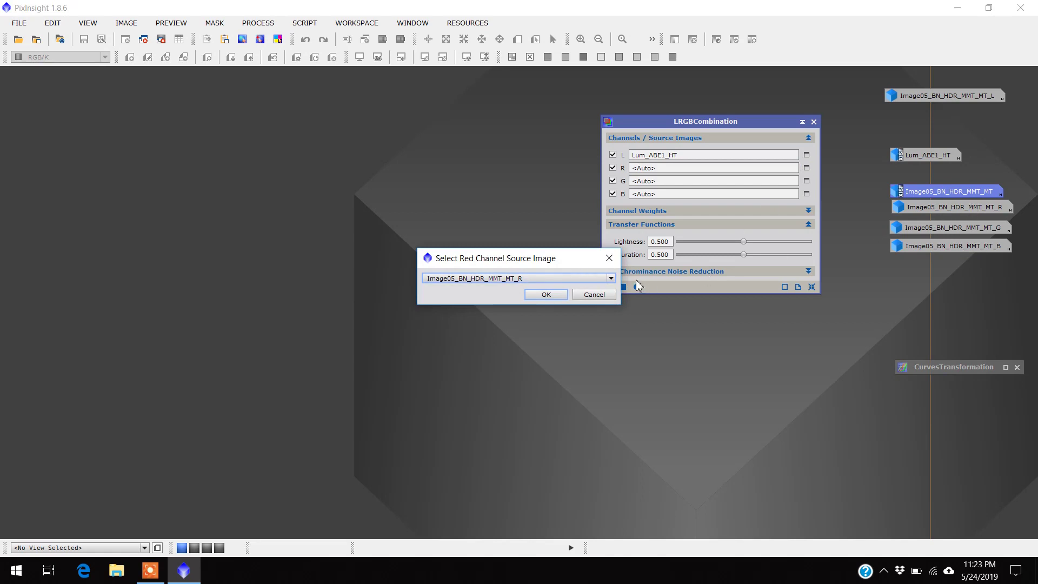
left_click(562, 294)
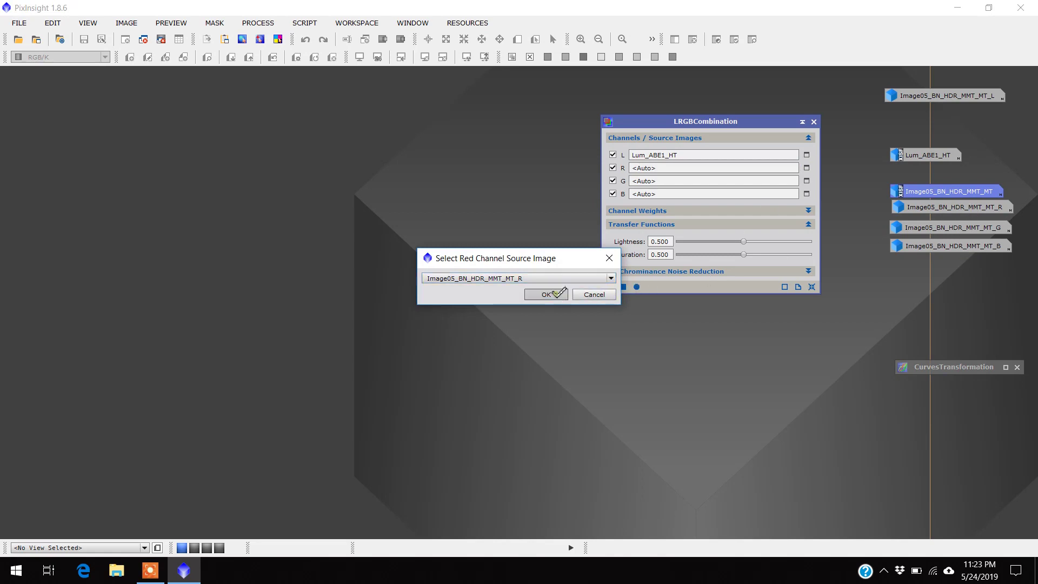
left_click(807, 180)
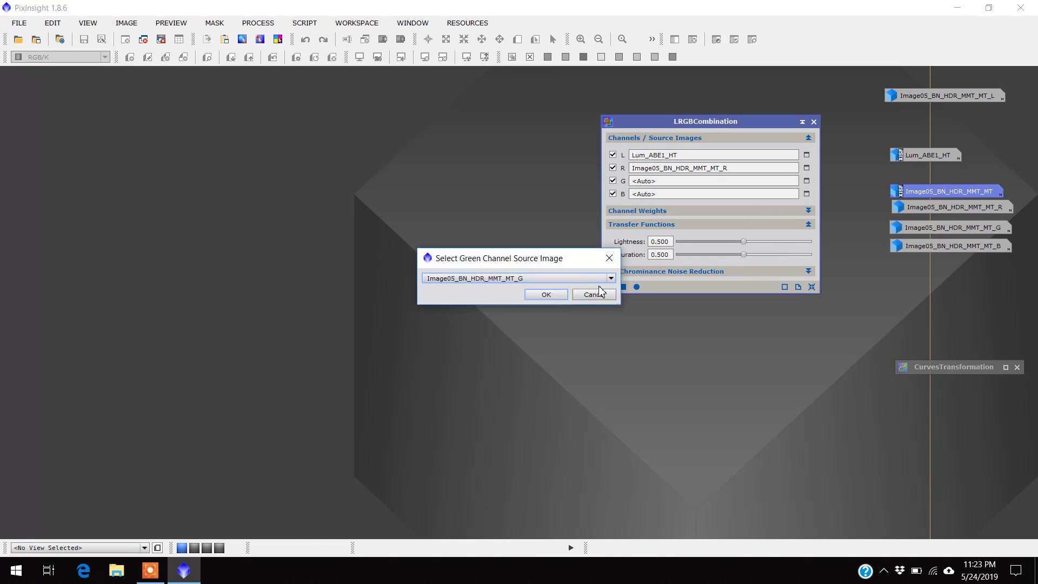
left_click(555, 295)
left_click(807, 194)
left_click(548, 295)
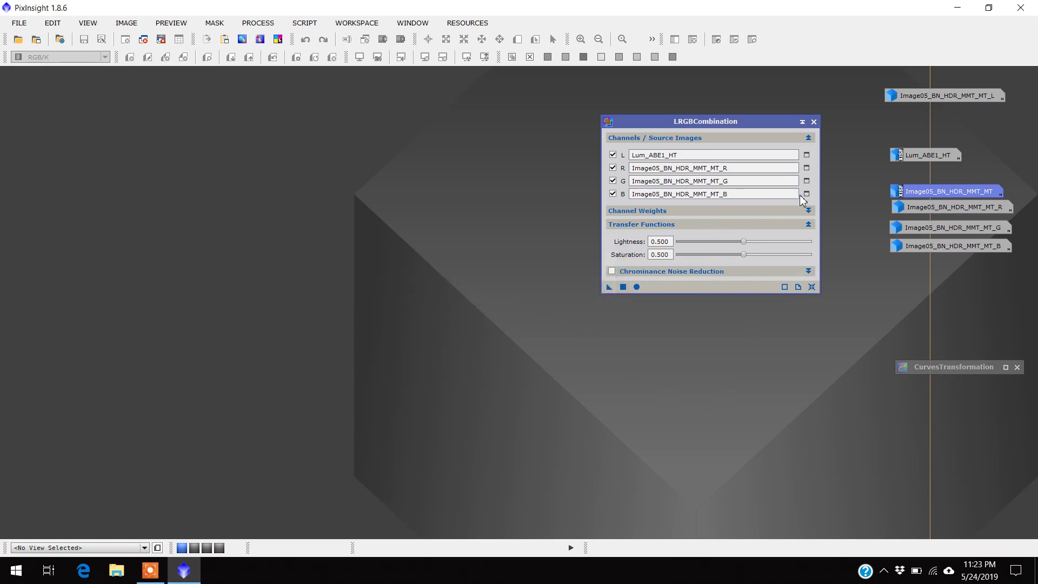
Step: Show the channel weights and run LRGBCombination globally to create a new combined LRGB image
left_click(808, 211)
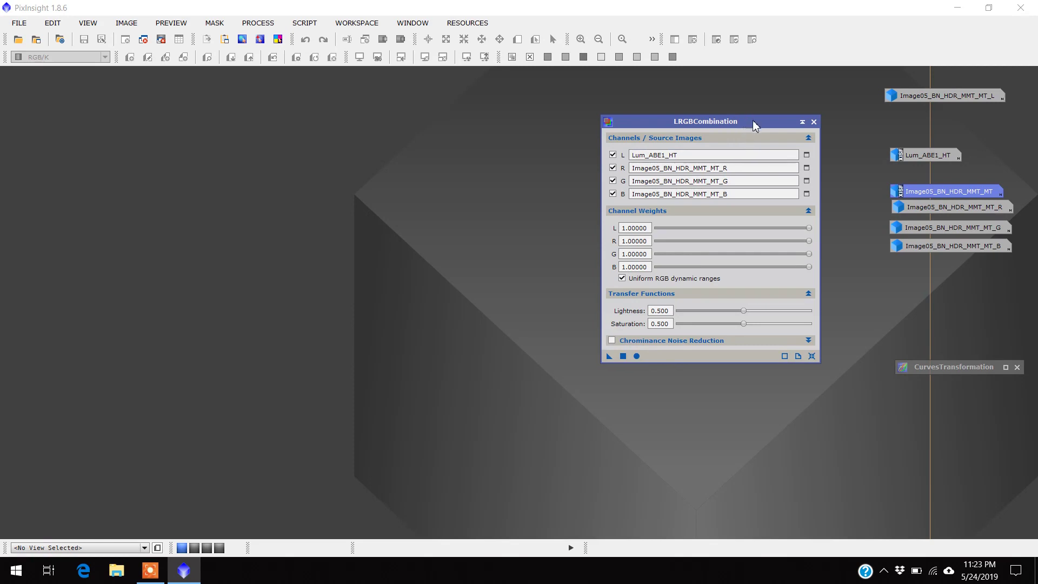
left_click_drag(755, 126, 772, 138)
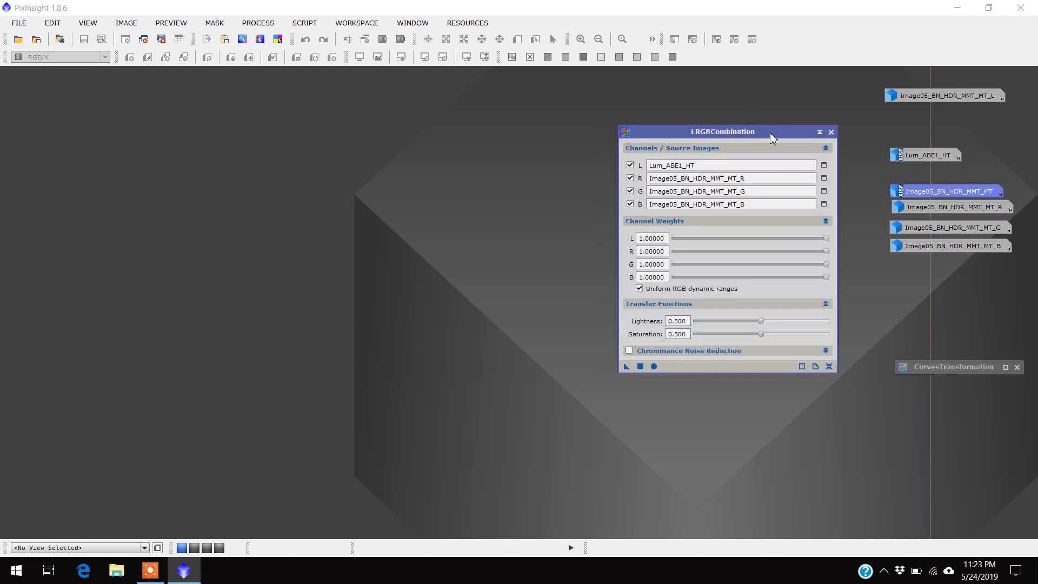
left_click(654, 366)
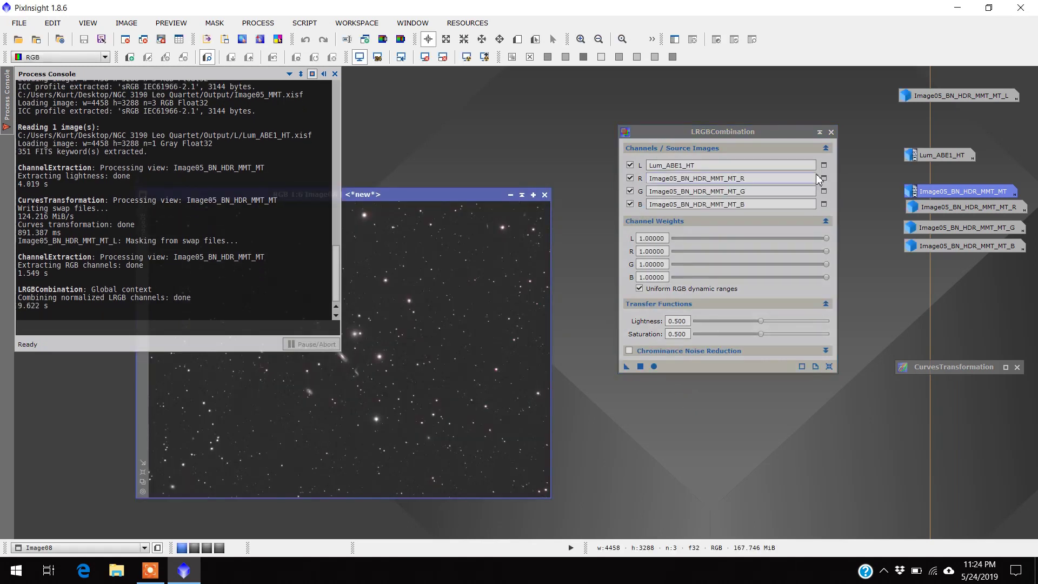
Step: Collapse LRGBCombination, park it just above the collapsed CurvesTransformation window, and close the Process Console
left_click(819, 133)
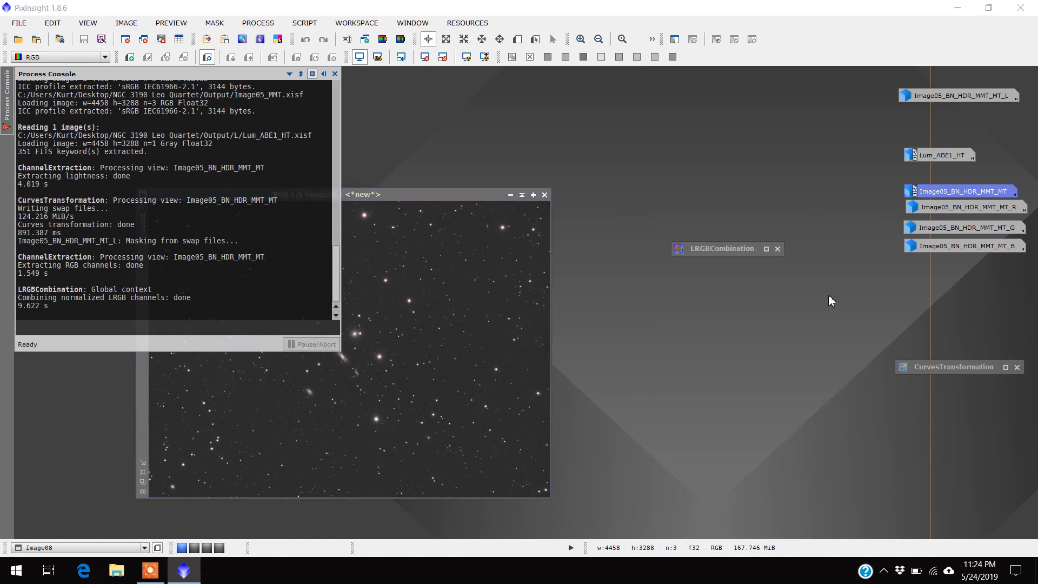
left_click_drag(748, 251, 964, 346)
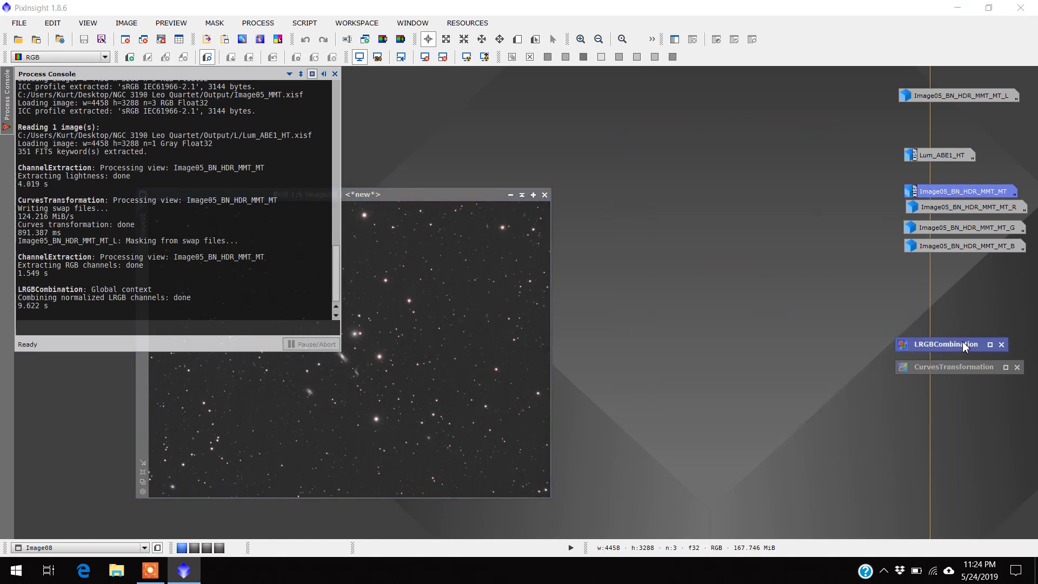
left_click(335, 74)
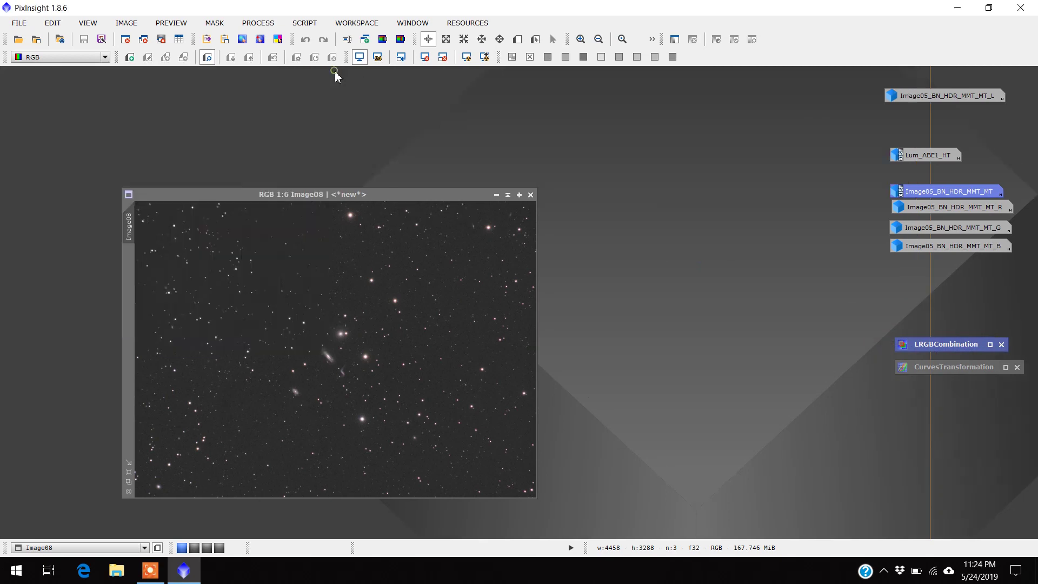
Step: Restore the Image05_BN_HDR_MMT_MT image and arrange it side by side with the new LRGB image
left_click_drag(445, 196, 348, 84)
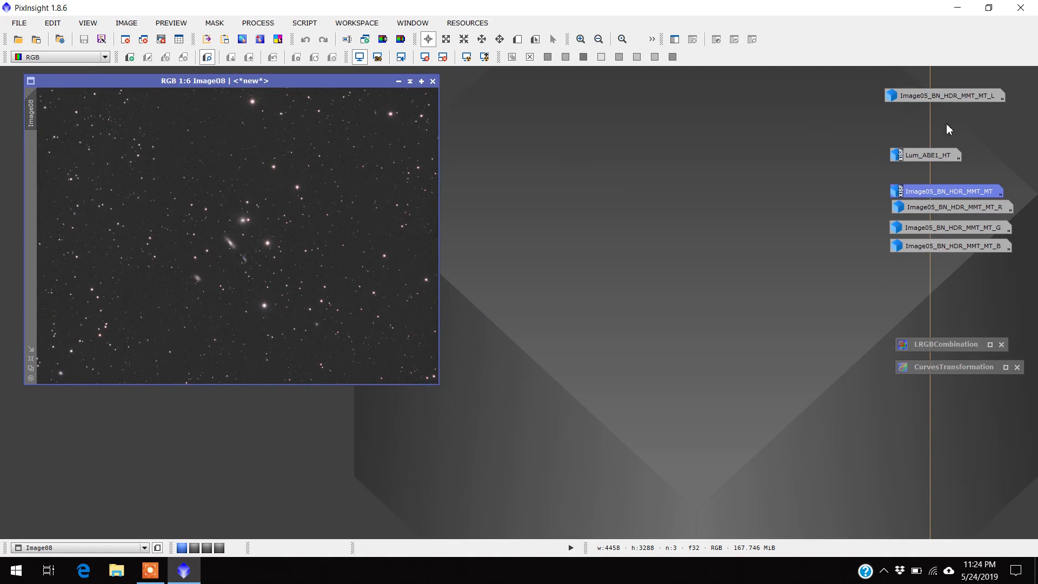
mouse_move(962, 98)
double_click(957, 192)
left_click_drag(318, 85, 768, 85)
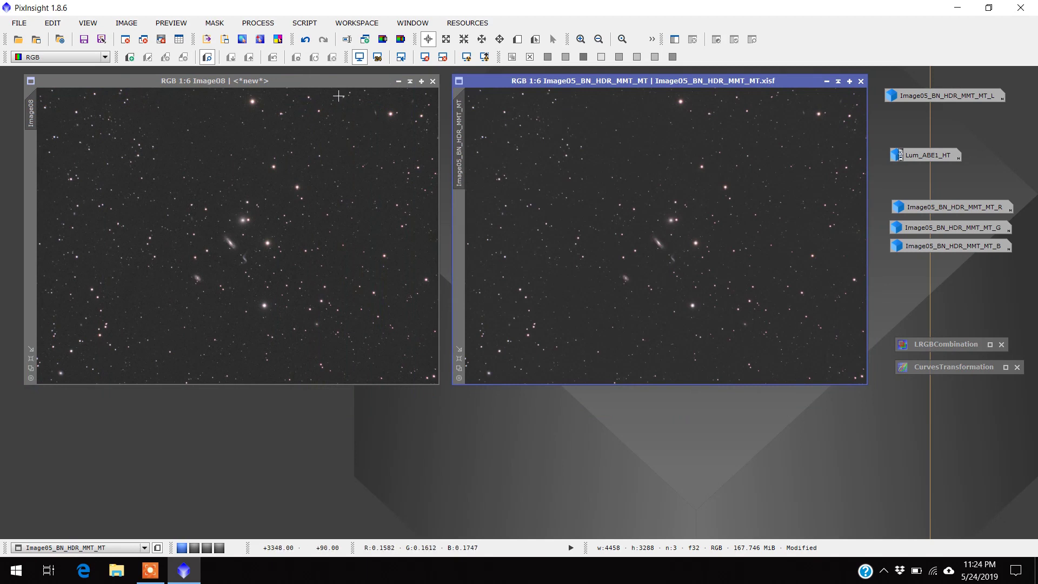
left_click_drag(329, 81, 313, 74)
left_click_drag(495, 80, 468, 72)
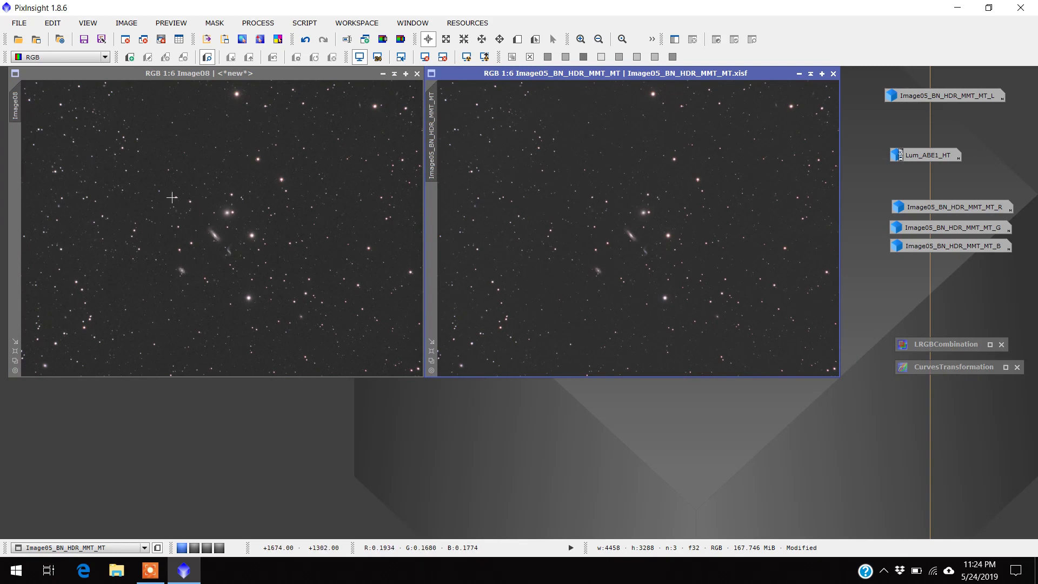
Step: Compare the galaxies, stars and background of the LRGB image with the RGB image, both close up and in full view
scroll(223, 255, "up", 4)
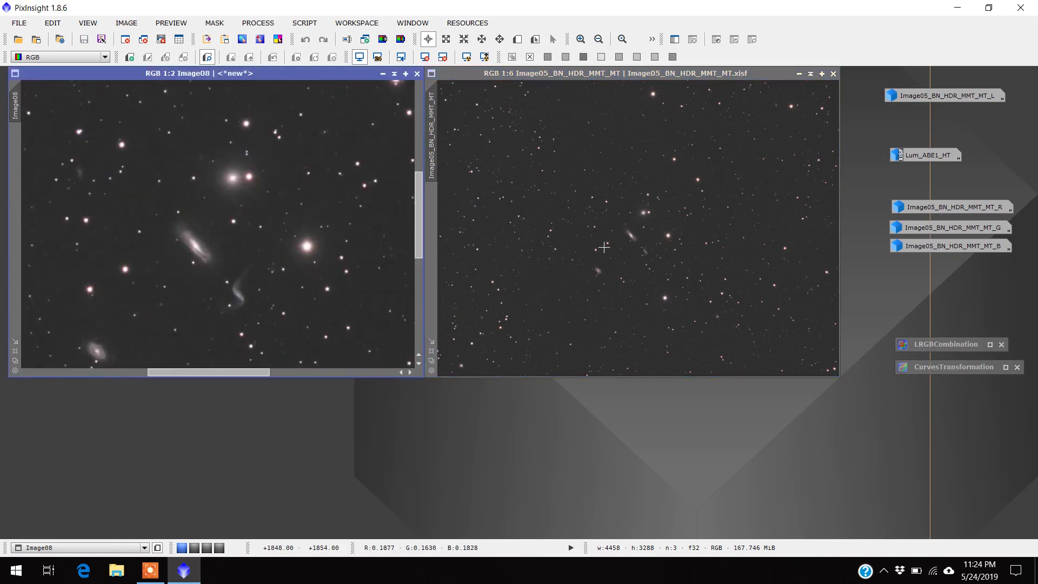
scroll(641, 248, "up", 4)
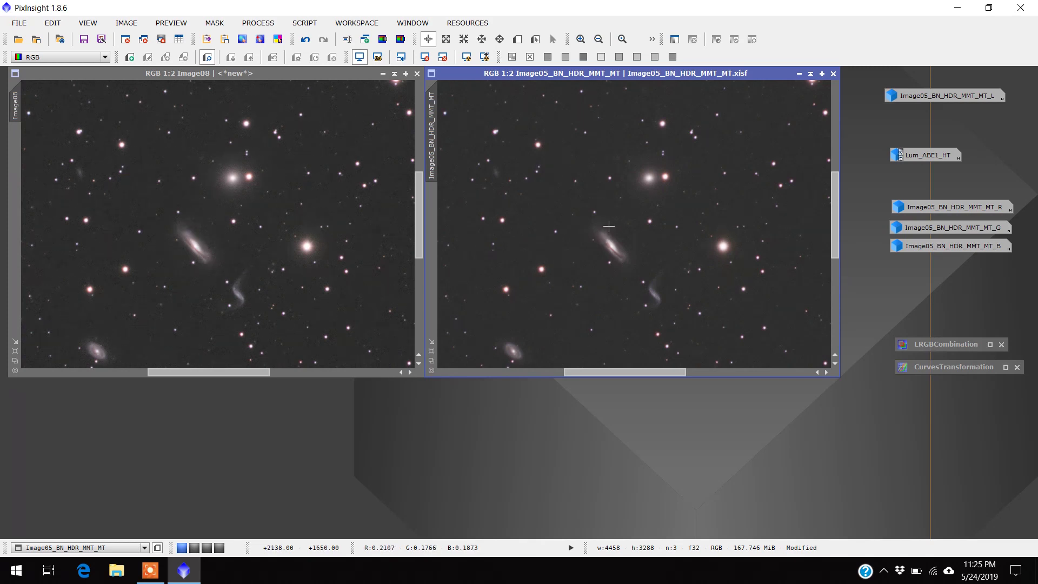
scroll(609, 226, "up", 1)
scroll(225, 264, "up", 1)
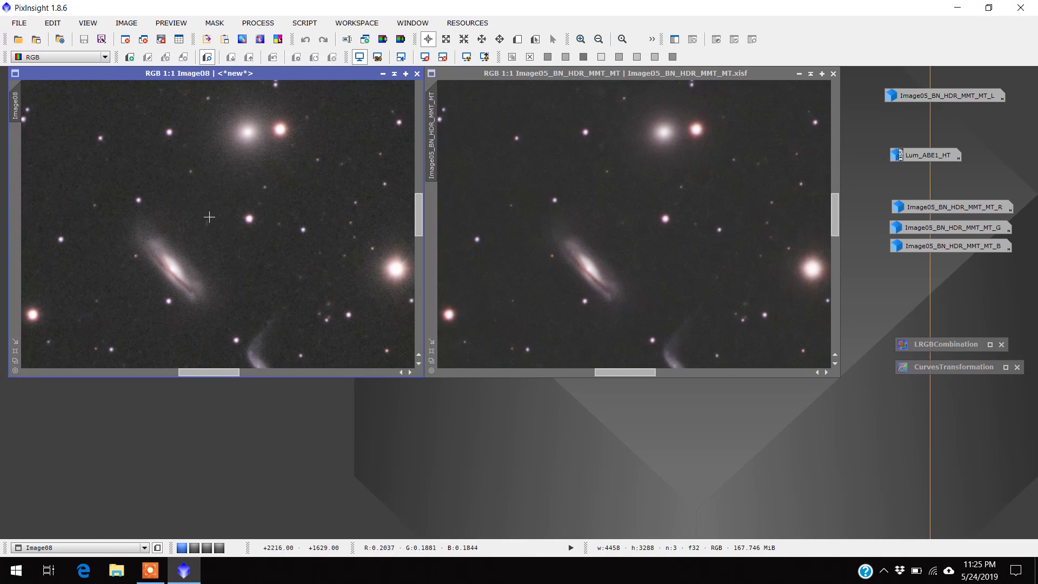
scroll(210, 217, "down", 1)
scroll(641, 247, "down", 1)
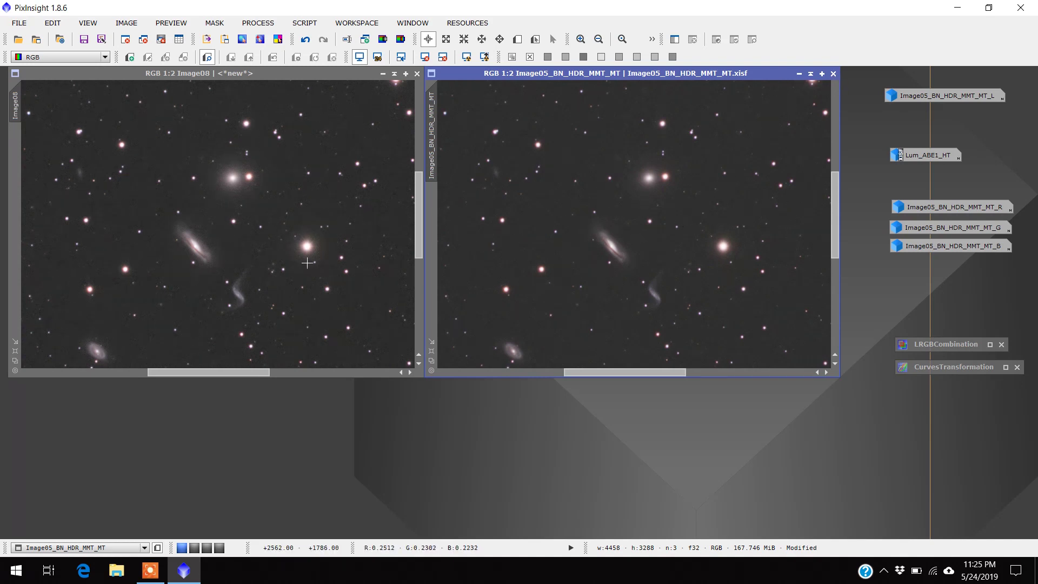
scroll(273, 262, "down", 2)
scroll(672, 301, "down", 2)
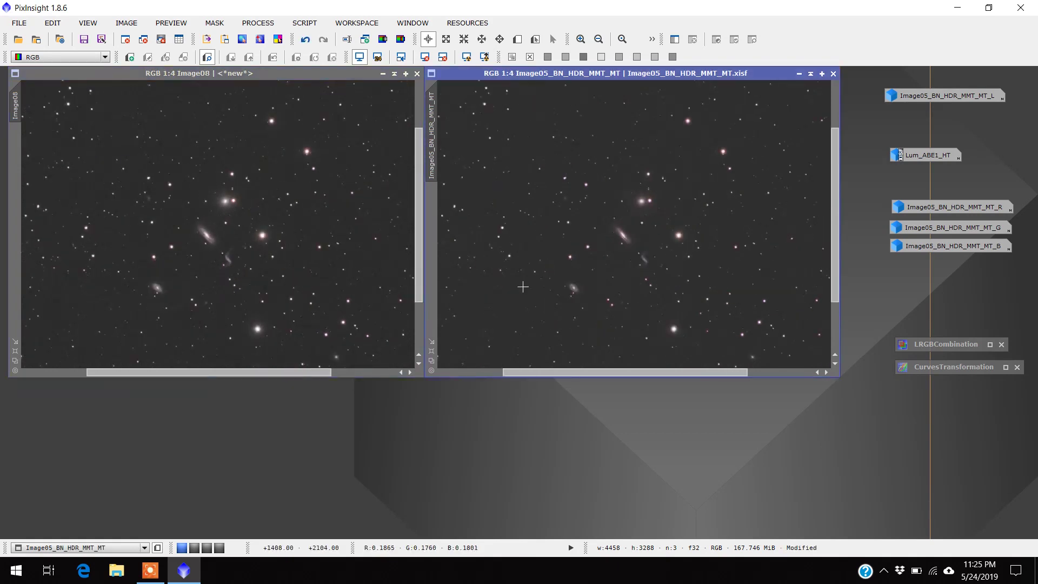
scroll(289, 290, "down", 1)
scroll(643, 288, "down", 2)
scroll(226, 208, "down", 1)
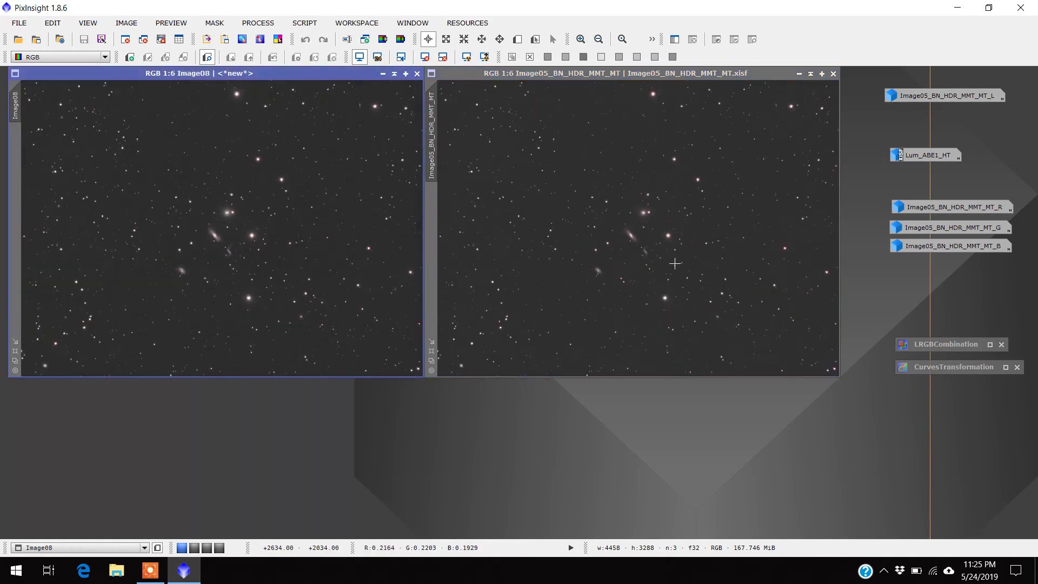
scroll(673, 251, "down", 2)
scroll(259, 238, "down", 1)
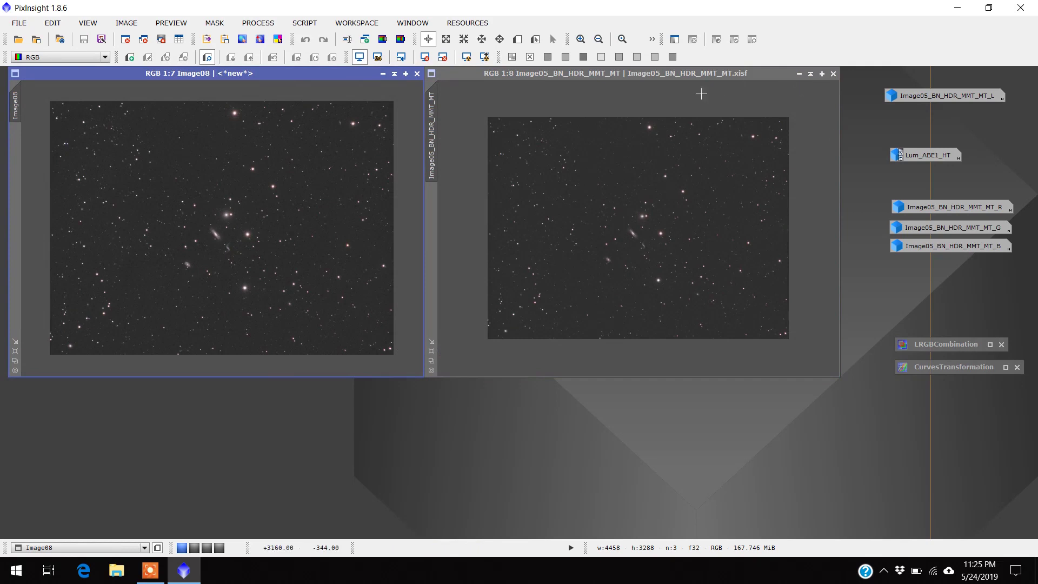